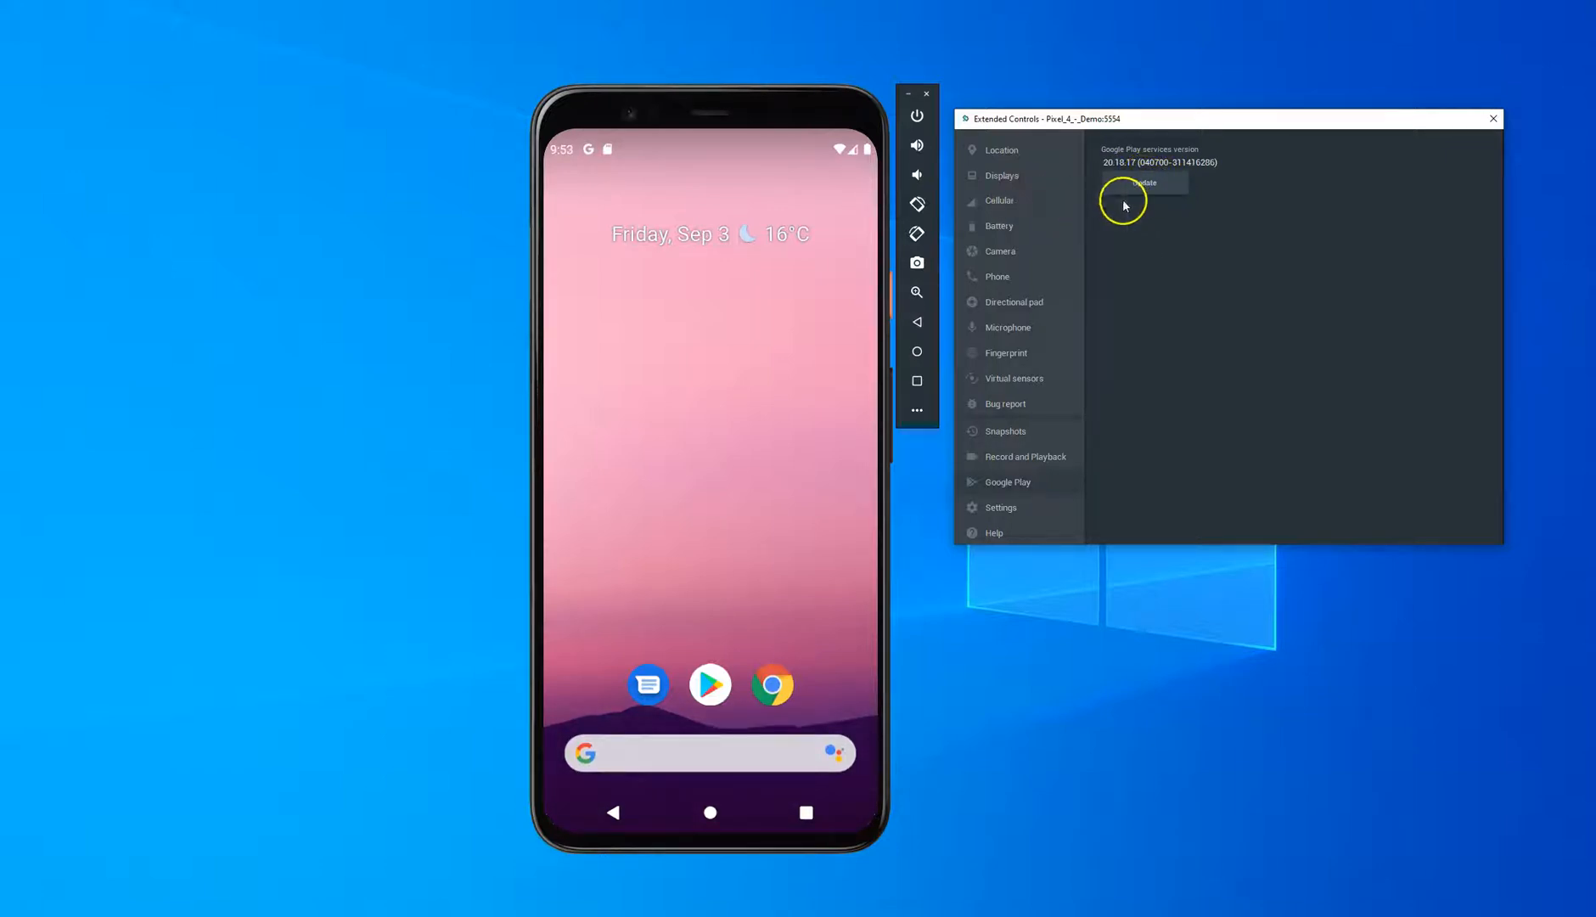
Step: Update Google Play services on the emulated phone and reload its version information in the emulator's extended controls
{"action": "left_click", "coordinate": [1123, 199]}
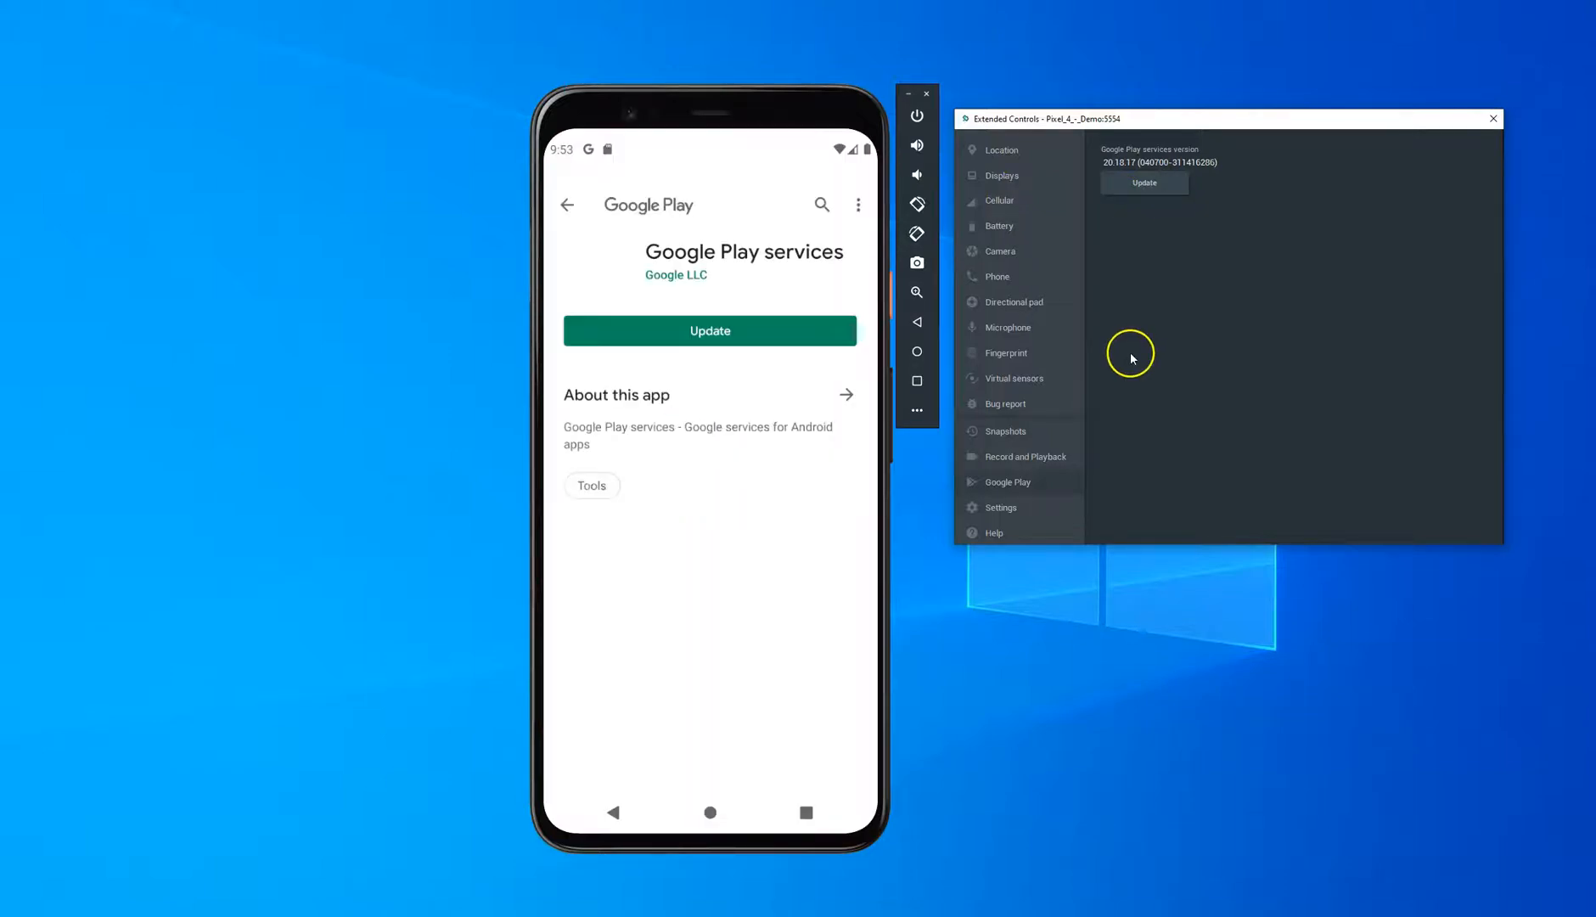
{"action": "left_click", "coordinate": [713, 331]}
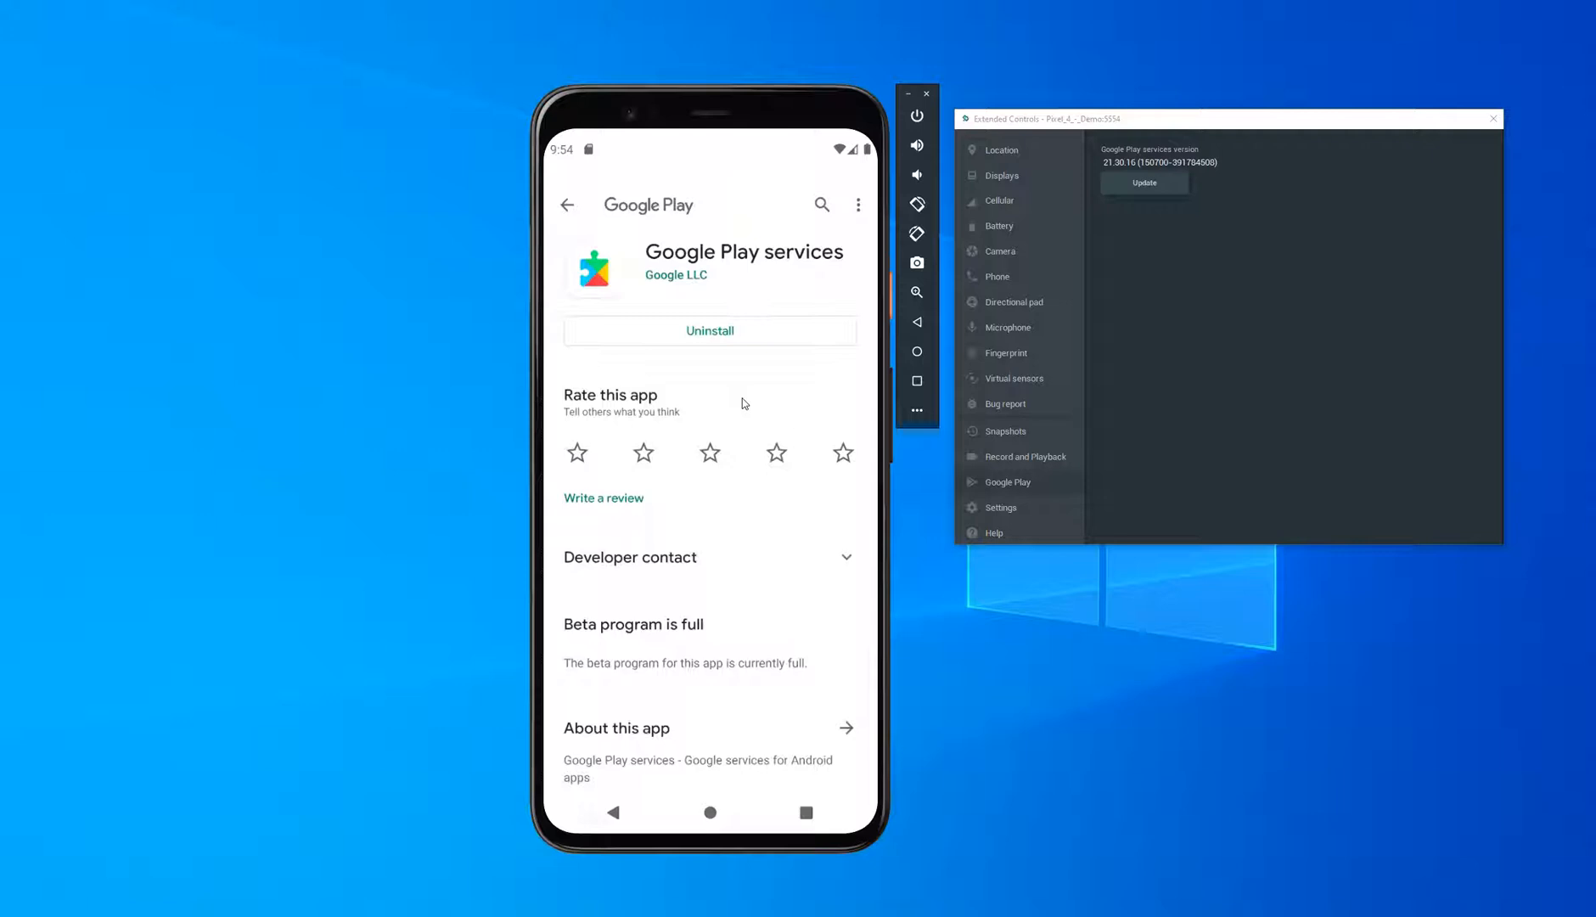
{"action": "left_click", "coordinate": [567, 204]}
{"action": "left_click", "coordinate": [1017, 151]}
{"action": "left_click", "coordinate": [1008, 482]}
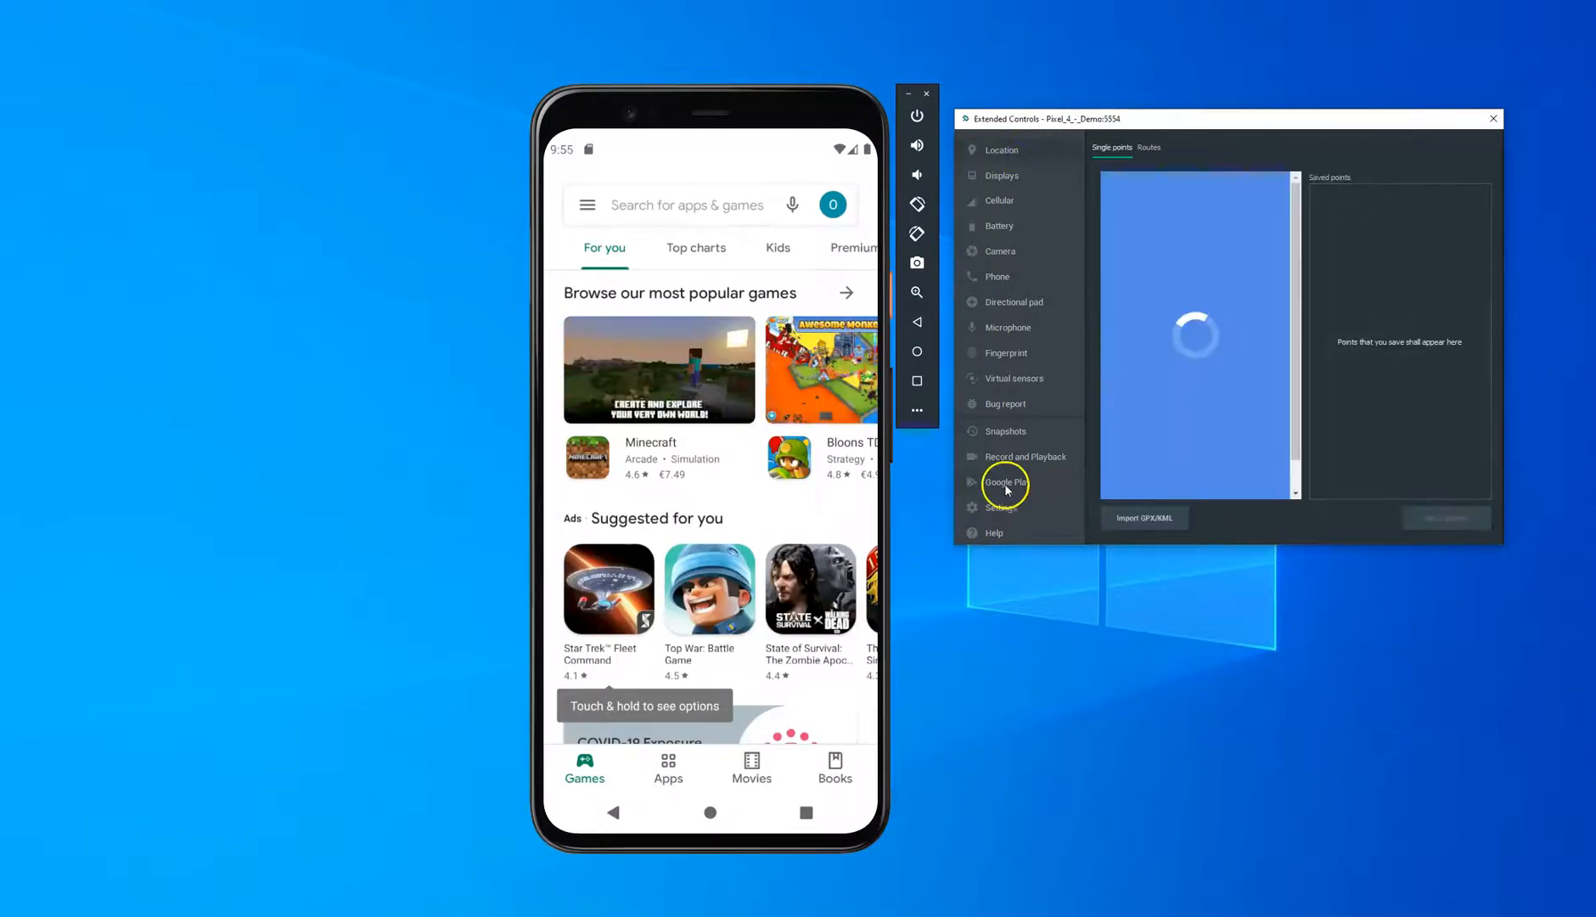
Step: Close the extended controls and dismiss the Play Store from the phone's recent apps
{"action": "left_click", "coordinate": [1494, 120]}
{"action": "left_click", "coordinate": [805, 822]}
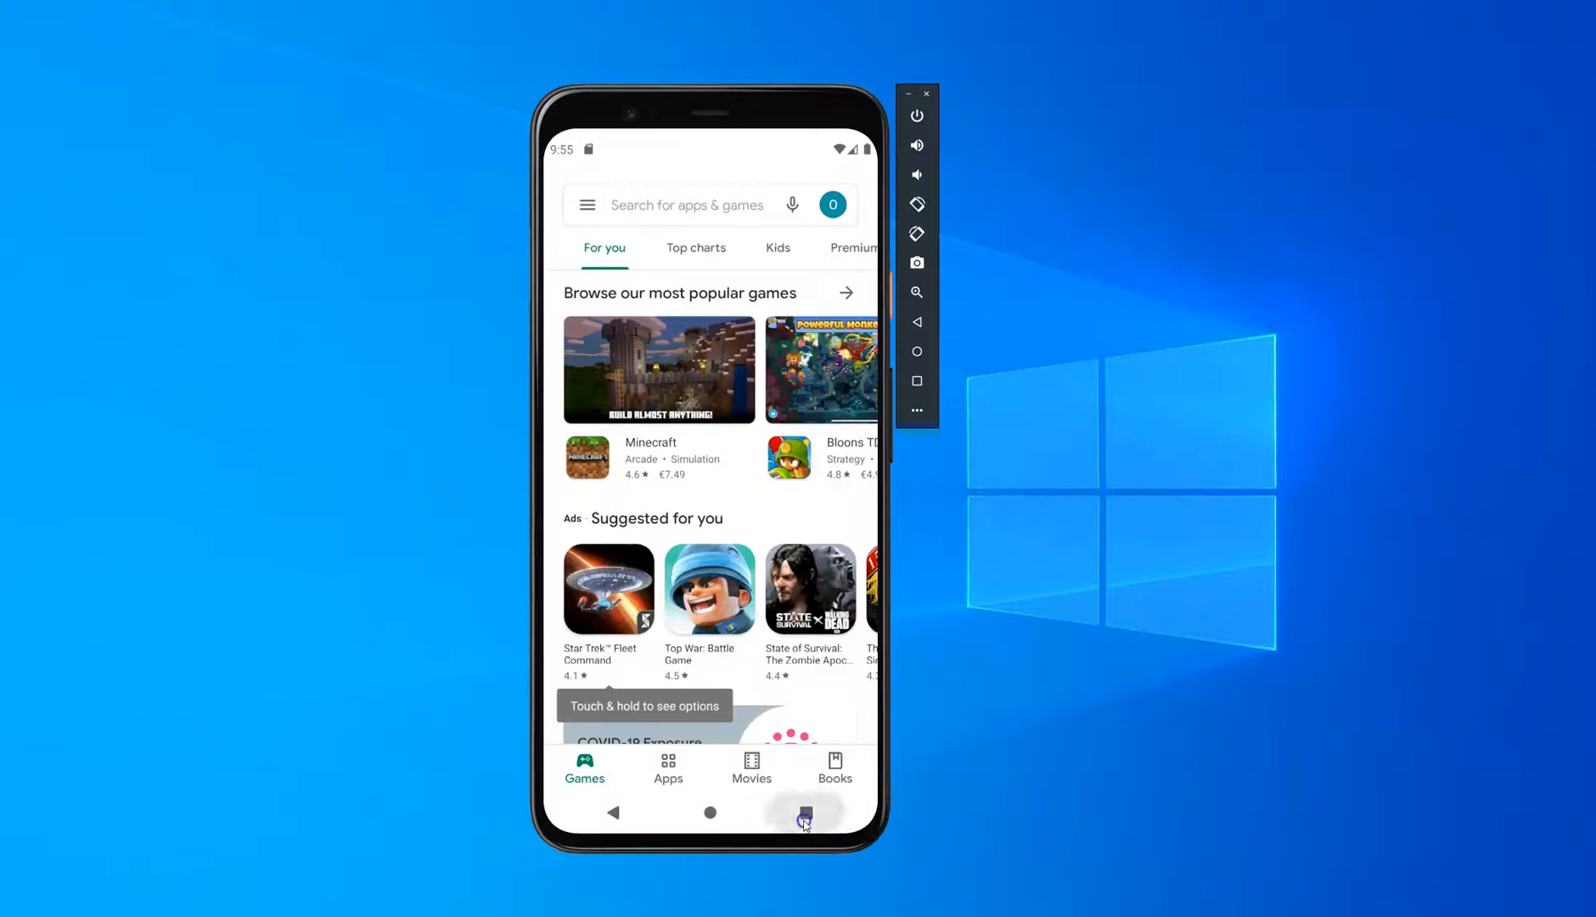
{"action": "left_click_drag", "start_coordinate": [794, 638], "coordinate": [794, 505]}
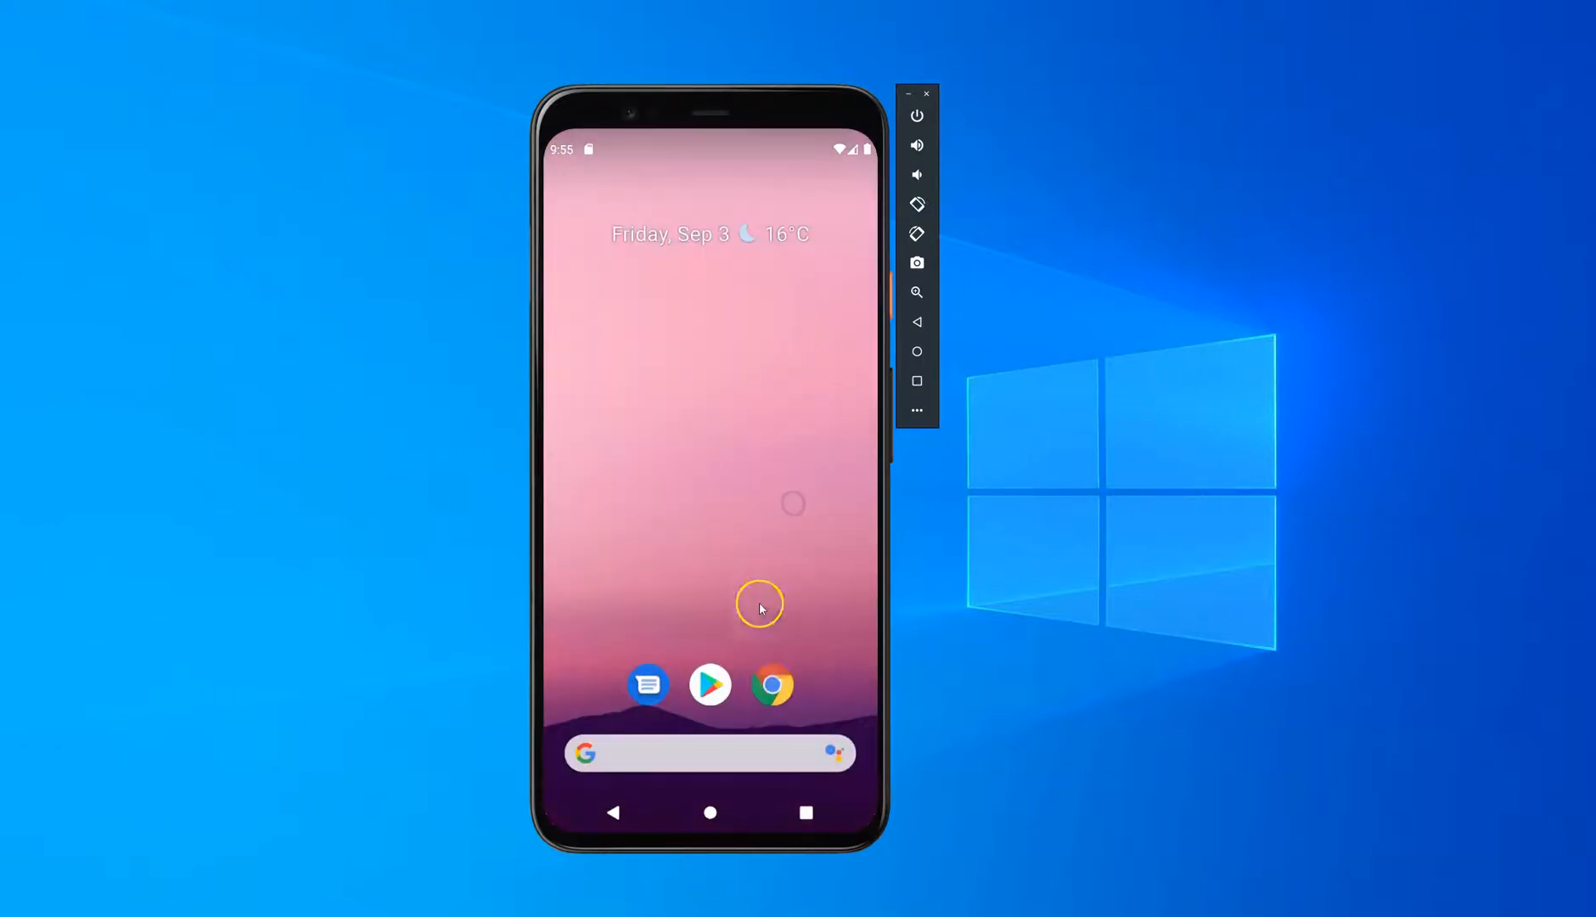
Step: Launch Chrome on the emulated phone, accept its terms and complete the first-run setup
{"action": "left_click", "coordinate": [773, 695]}
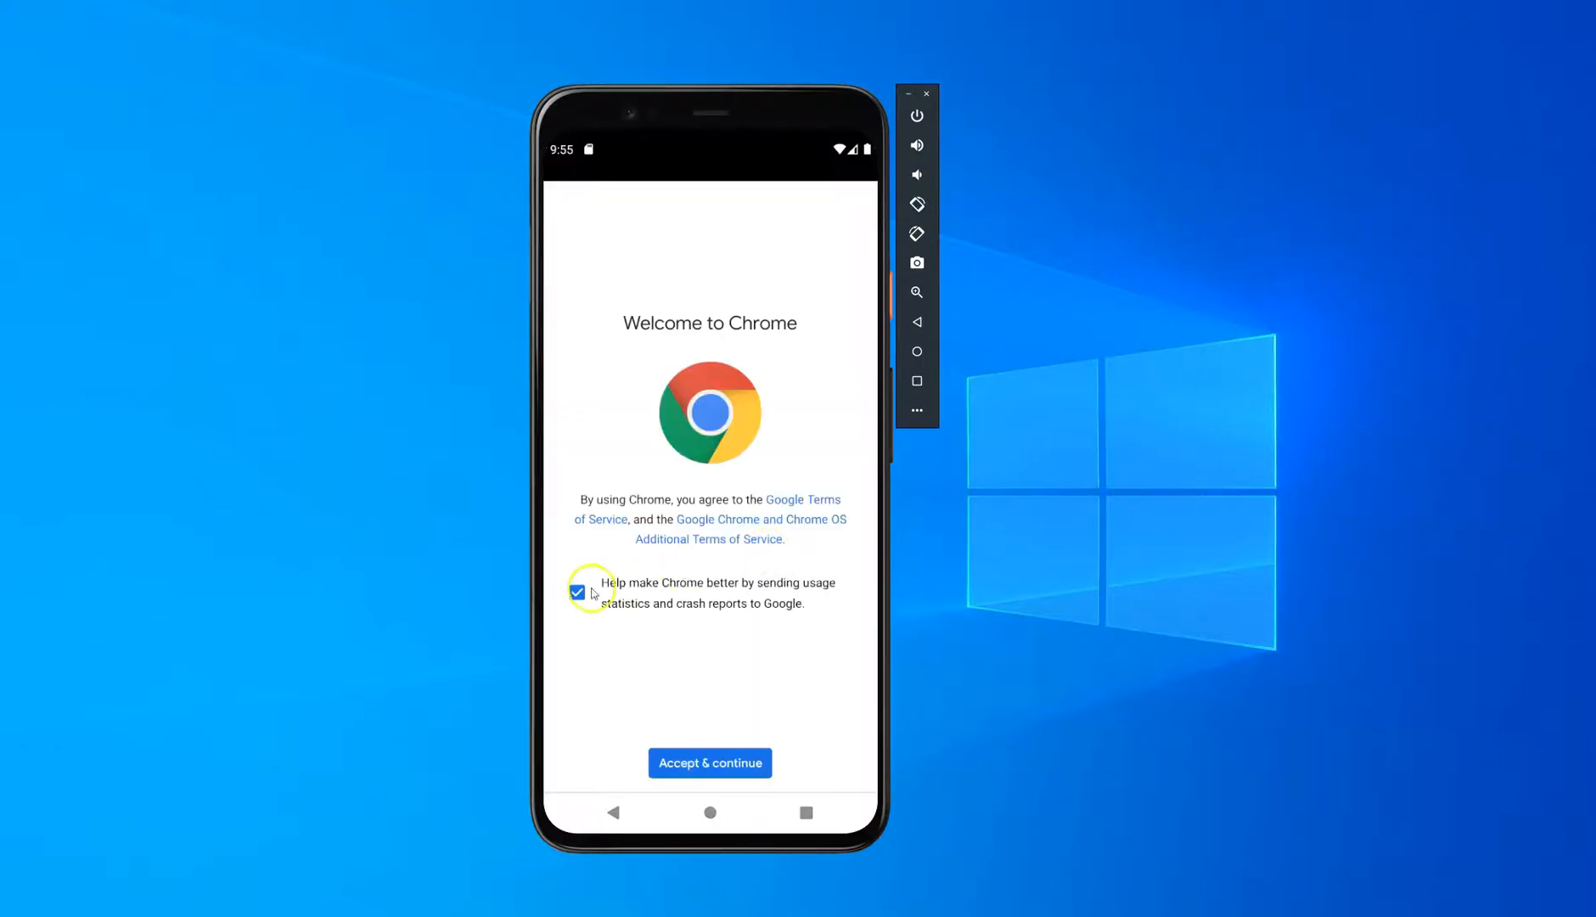
{"action": "left_click", "coordinate": [696, 763]}
{"action": "left_click", "coordinate": [611, 757]}
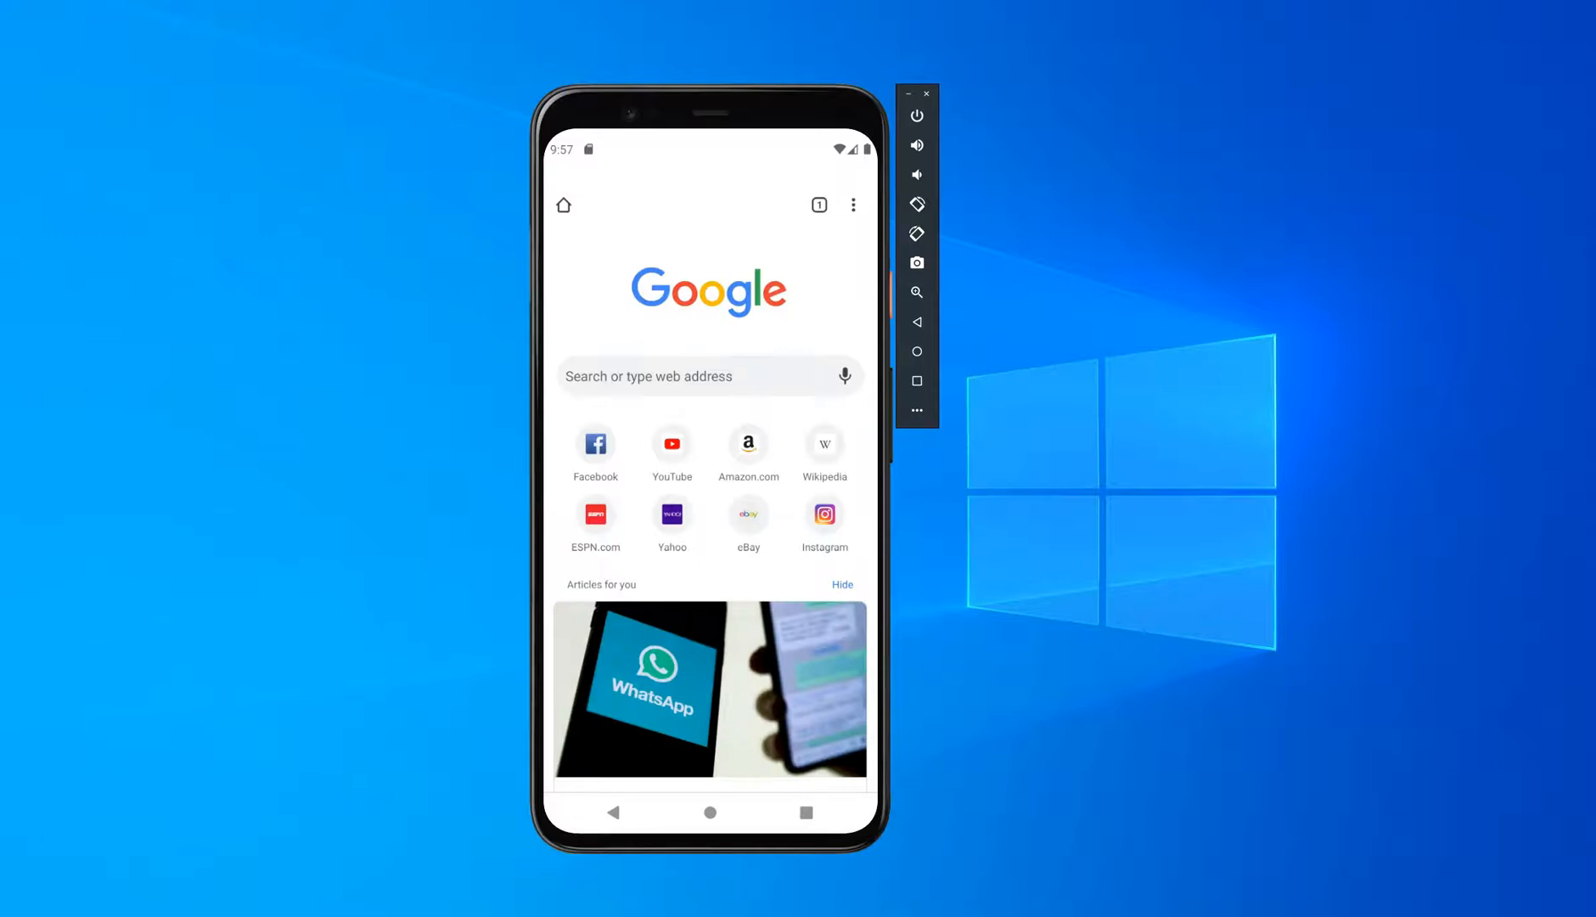
Step: Copy the AE-COD-WorkProfile enrollment token from Microsoft Endpoint Manager admin center and switch to Notepad
{"action": "left_click", "coordinate": [515, 915]}
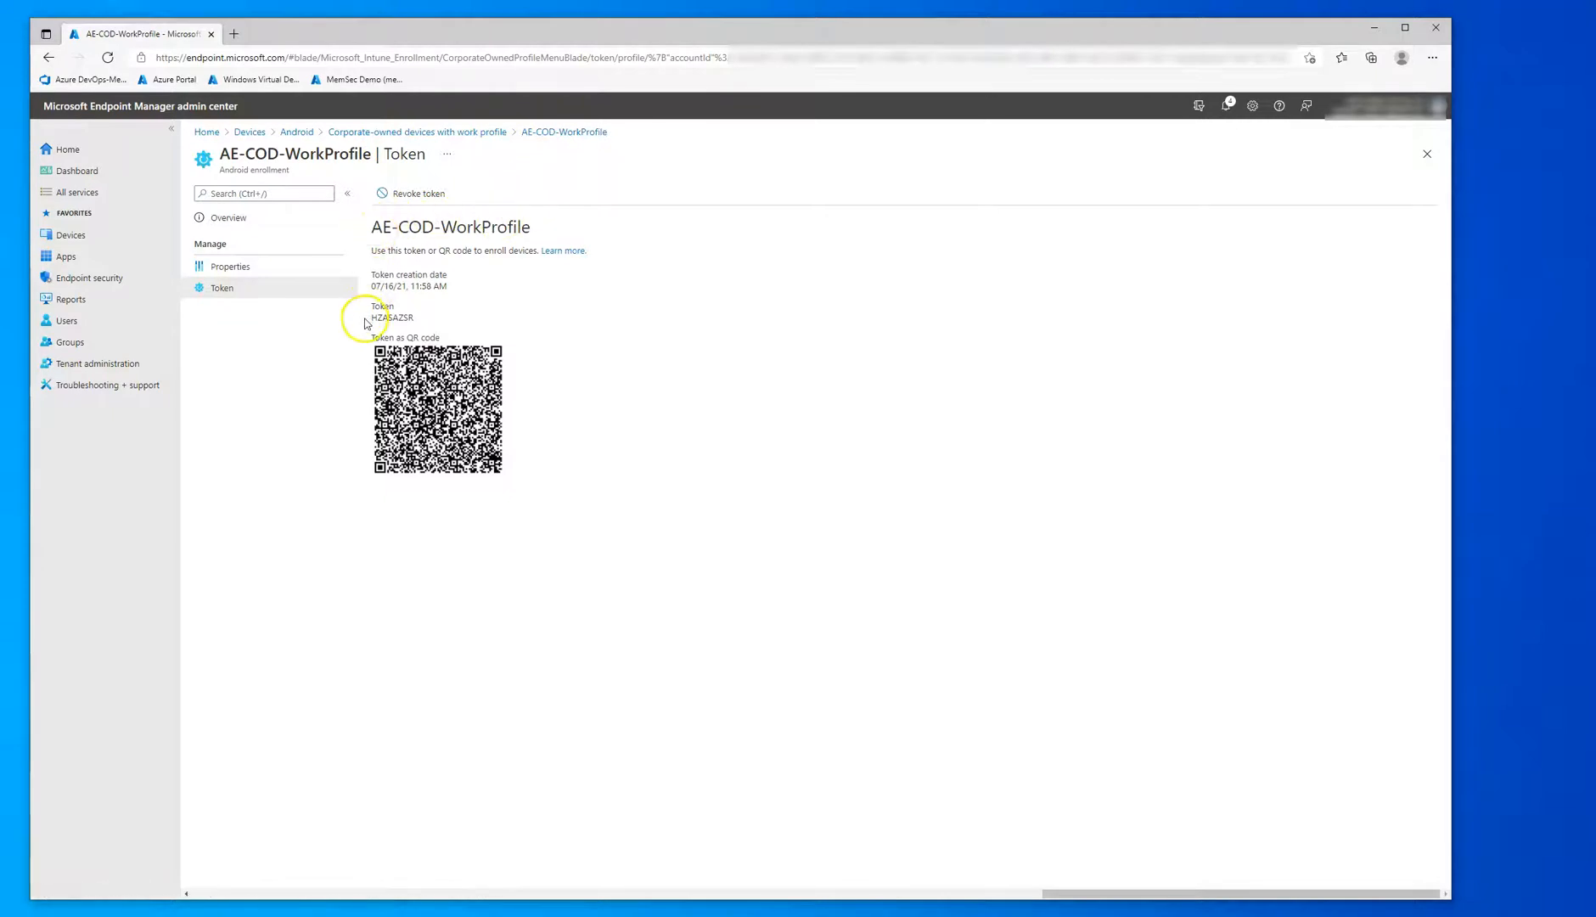
{"action": "left_click_drag", "start_coordinate": [371, 318], "coordinate": [412, 317]}
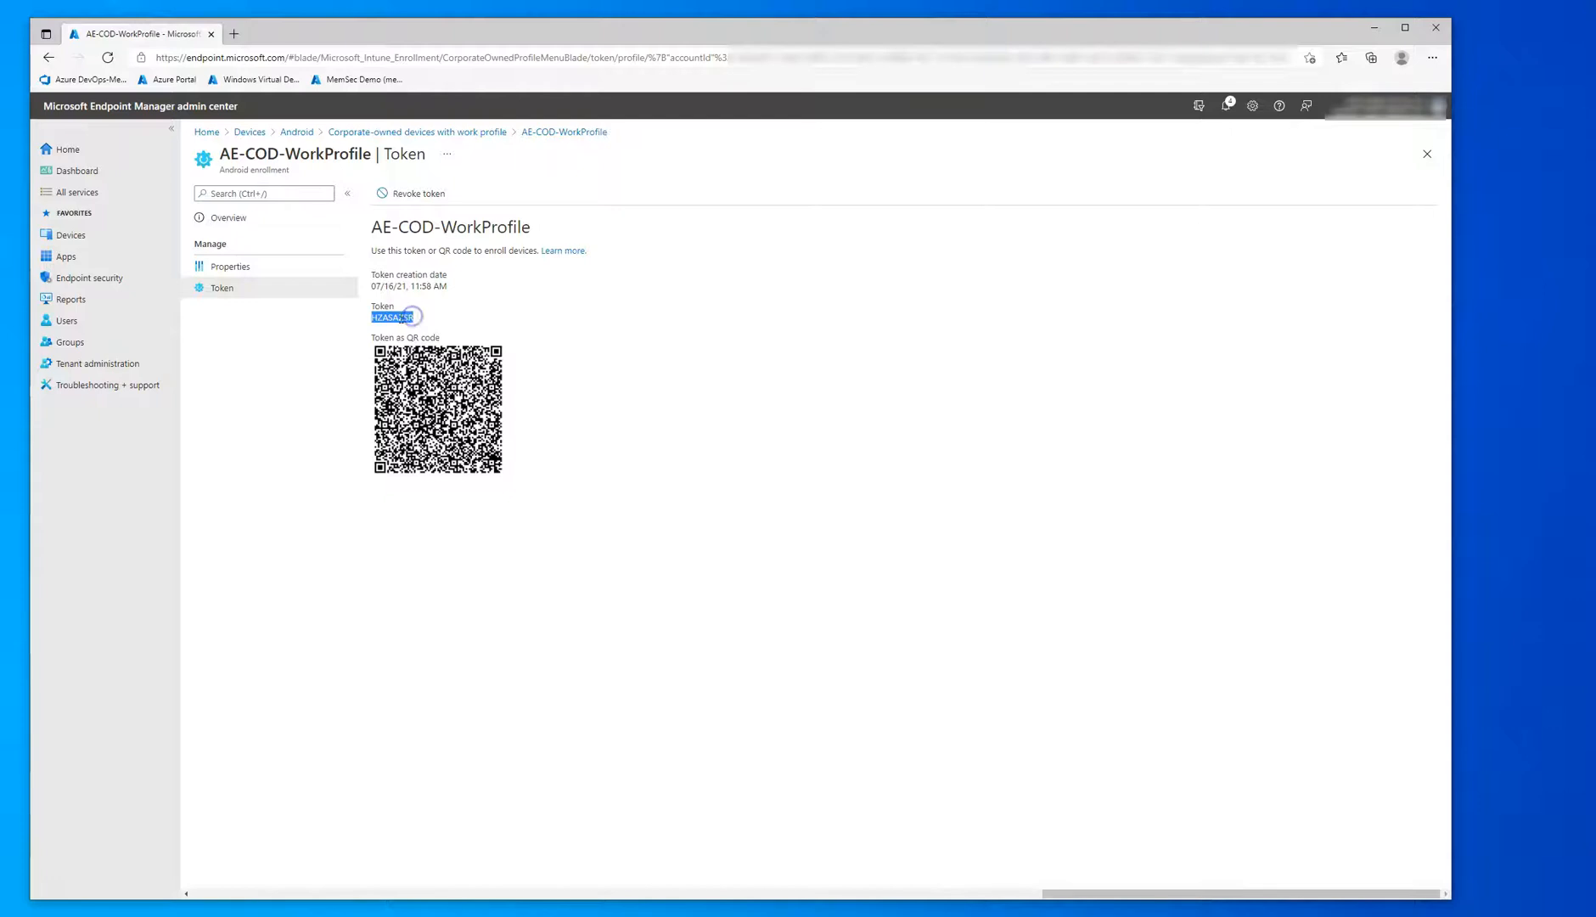
{"action": "right_click", "coordinate": [395, 316]}
{"action": "left_click", "coordinate": [420, 329]}
{"action": "key", "text": "alt+Tab"}
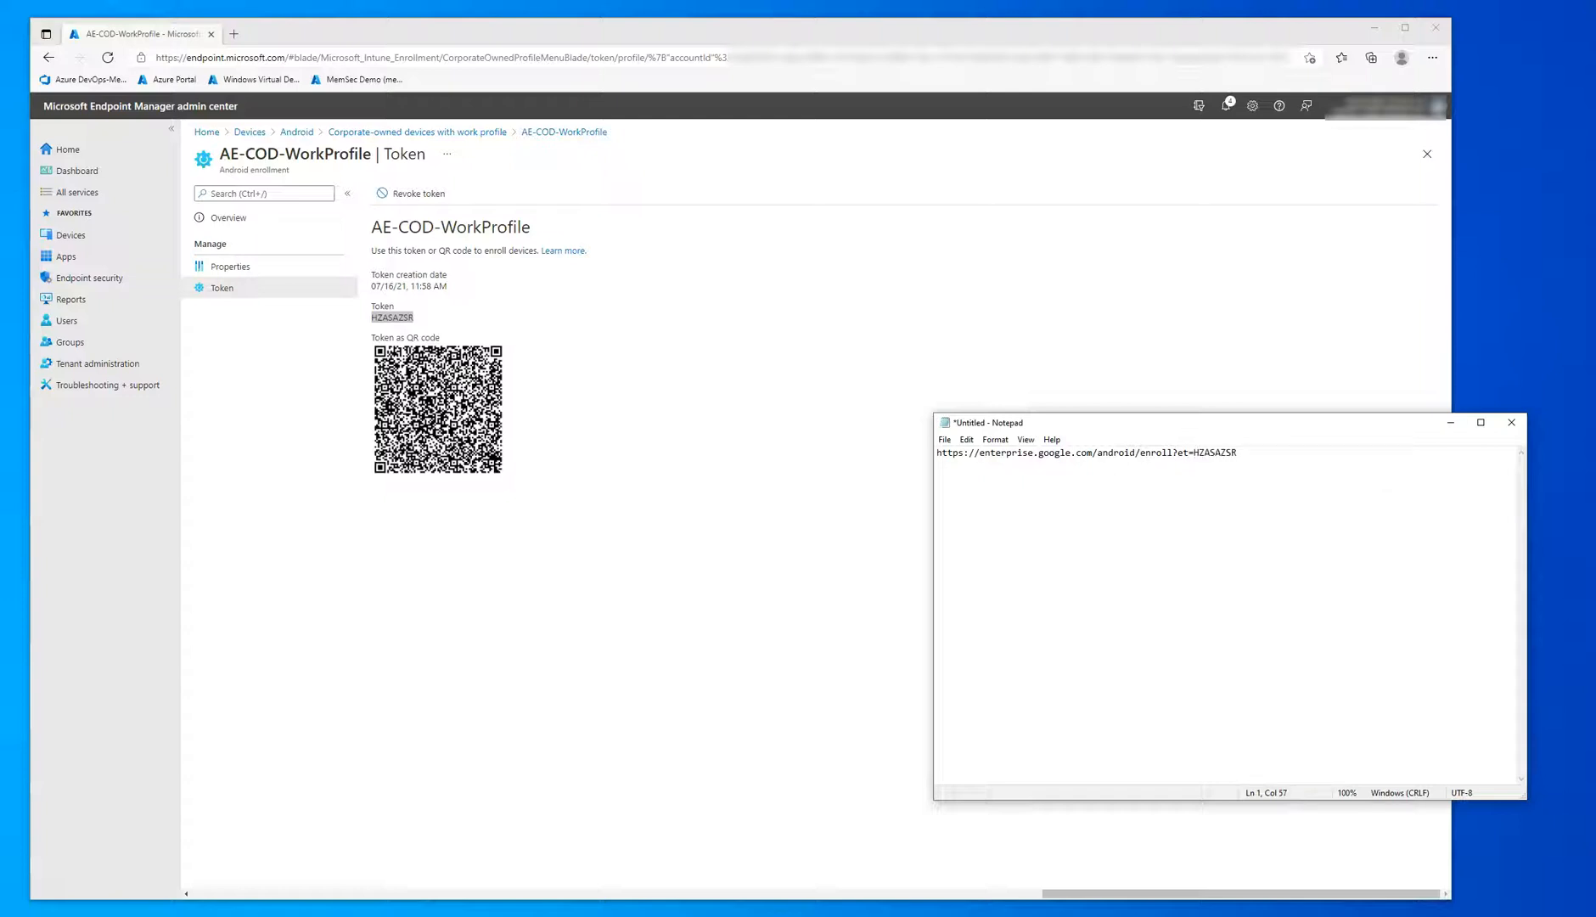
Step: Minimize the admin center browser window and copy the complete Android enrollment link from Notepad
{"action": "left_click", "coordinate": [1373, 28]}
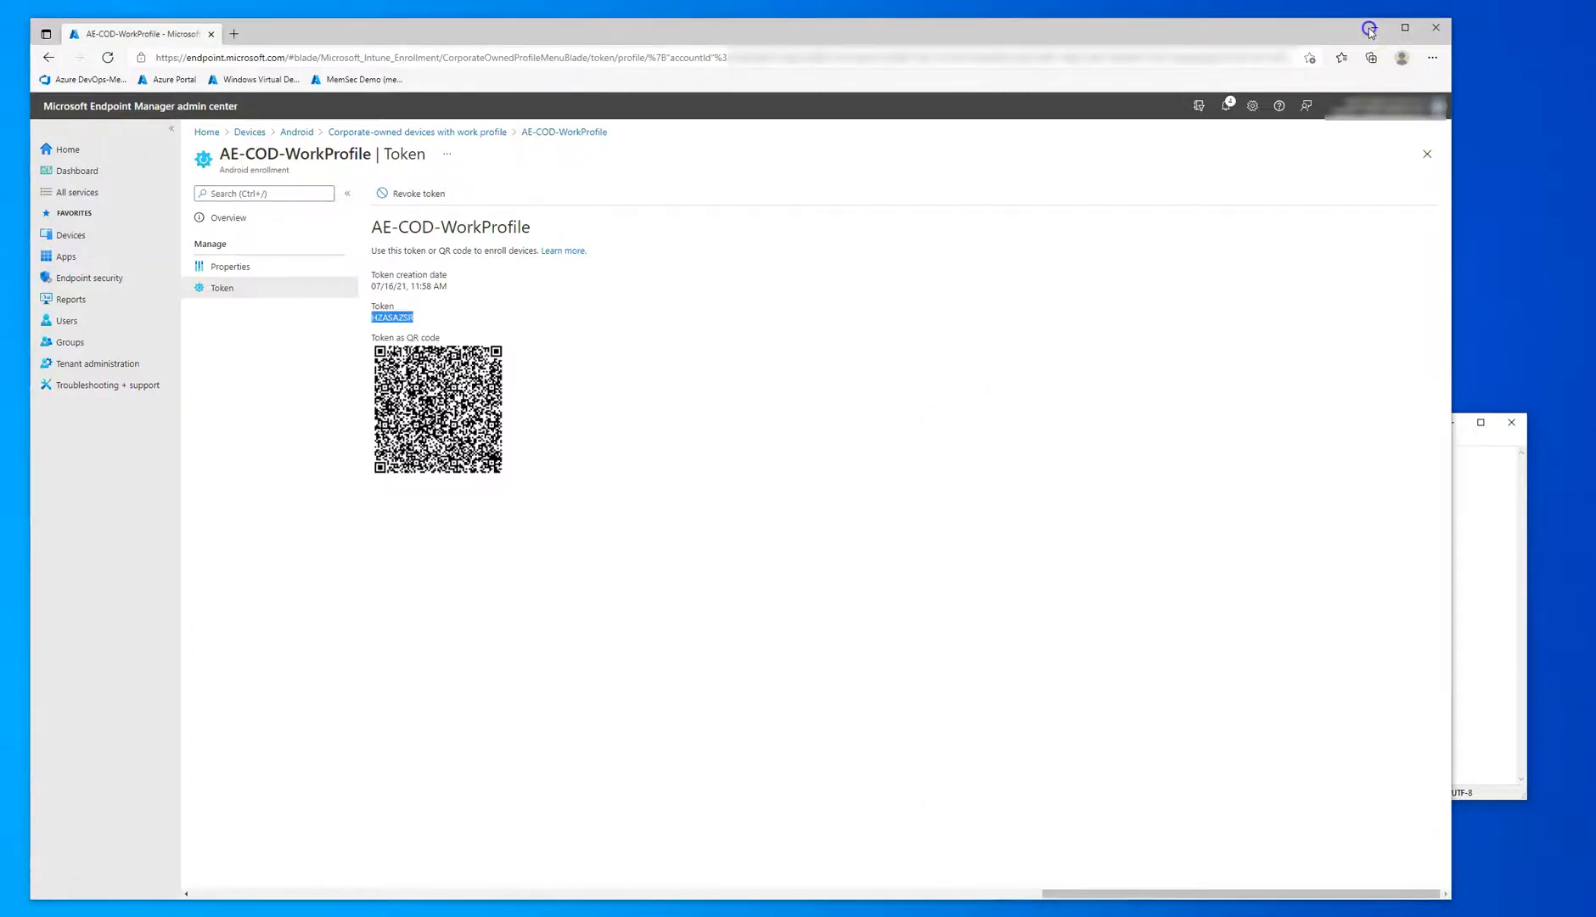
{"action": "left_click_drag", "start_coordinate": [1350, 474], "coordinate": [934, 453]}
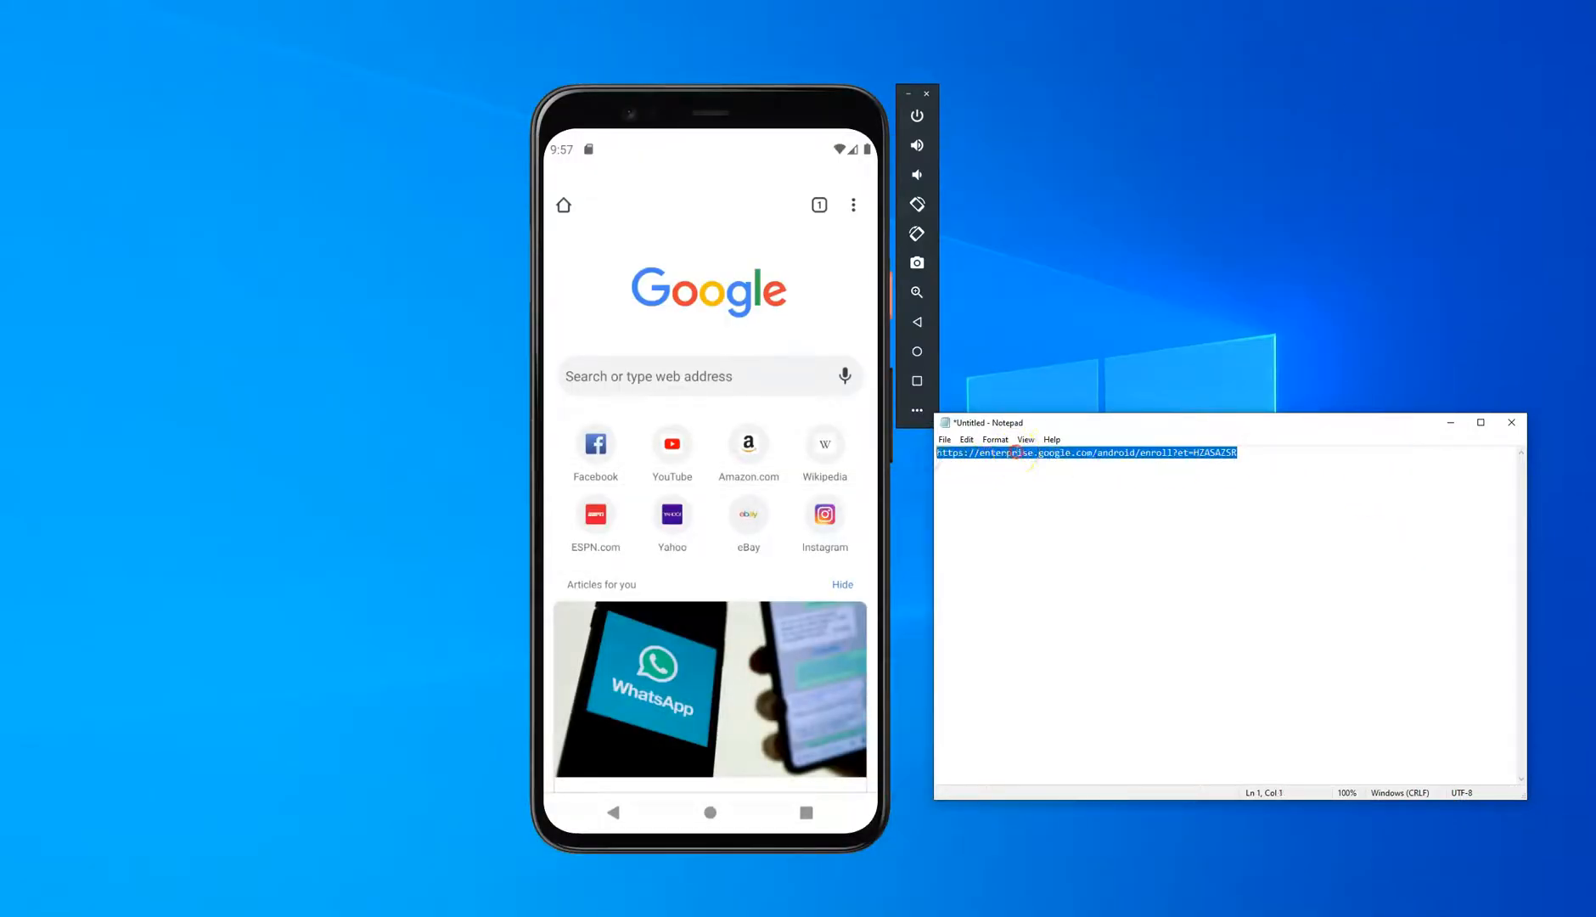
{"action": "right_click", "coordinate": [1012, 457]}
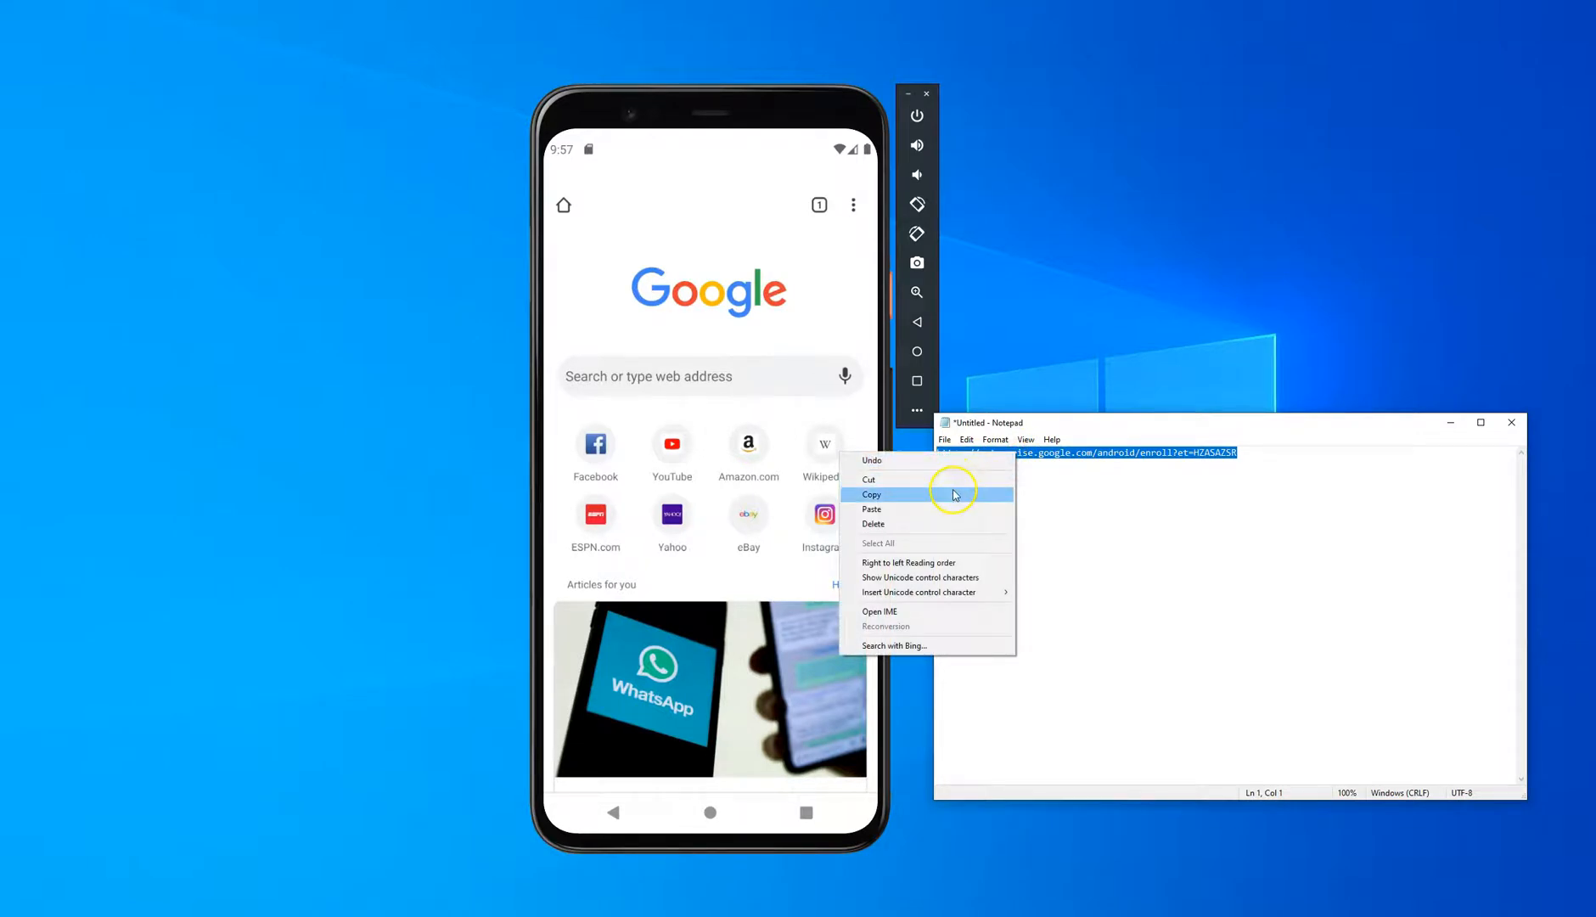
{"action": "left_click", "coordinate": [953, 494]}
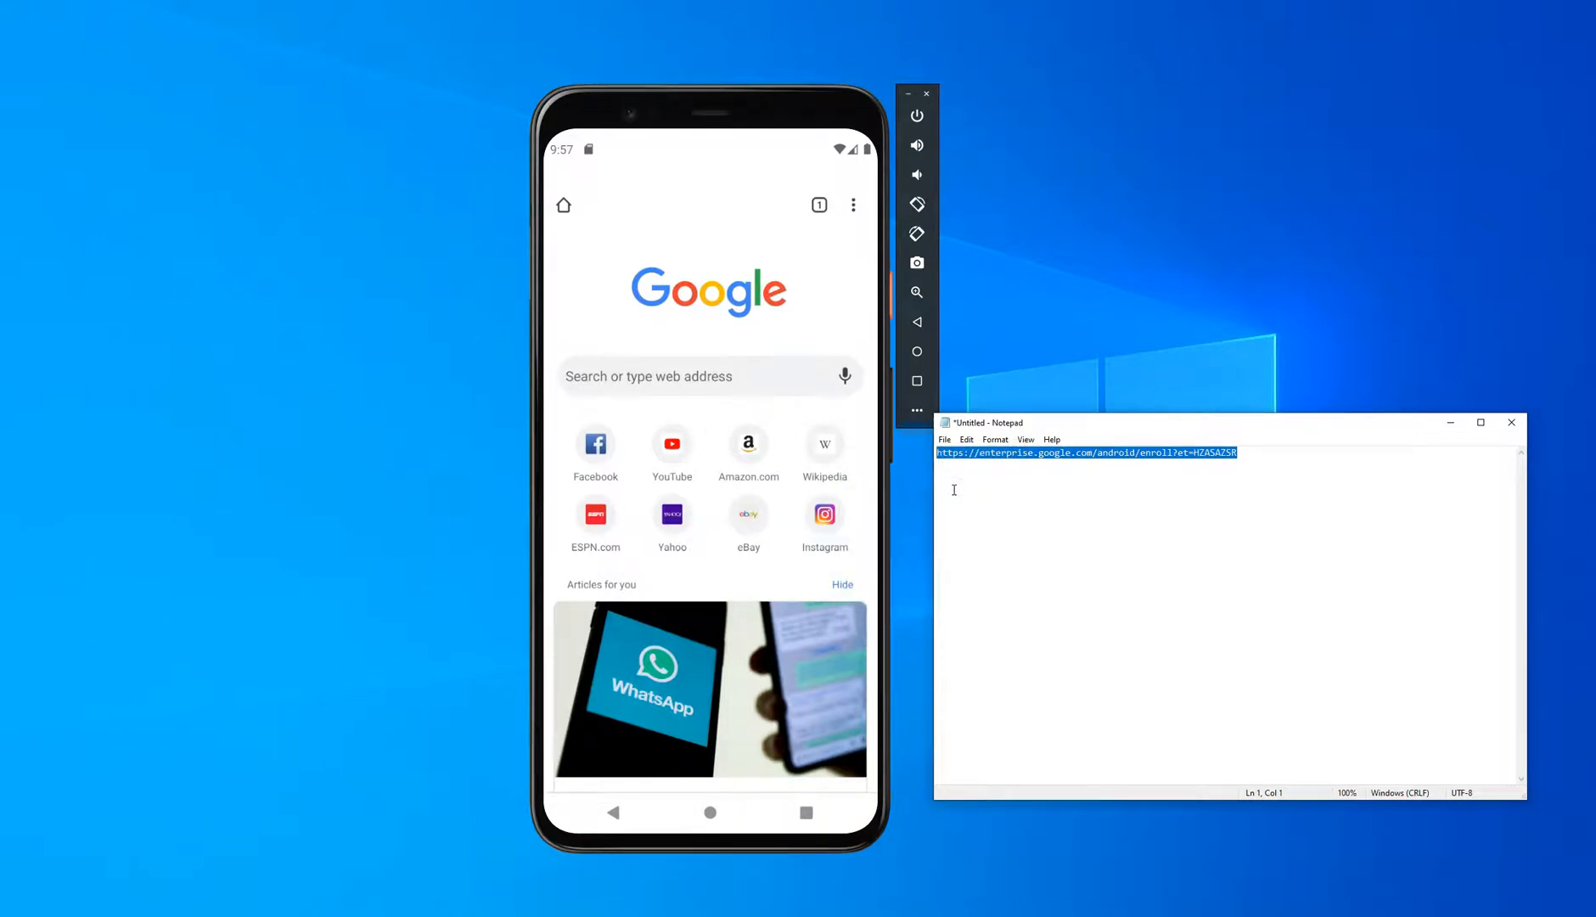
Step: Load the copied enrollment link with its enrollment token in Chrome on the emulated phone
{"action": "left_click", "coordinate": [643, 384]}
{"action": "left_click", "coordinate": [633, 247]}
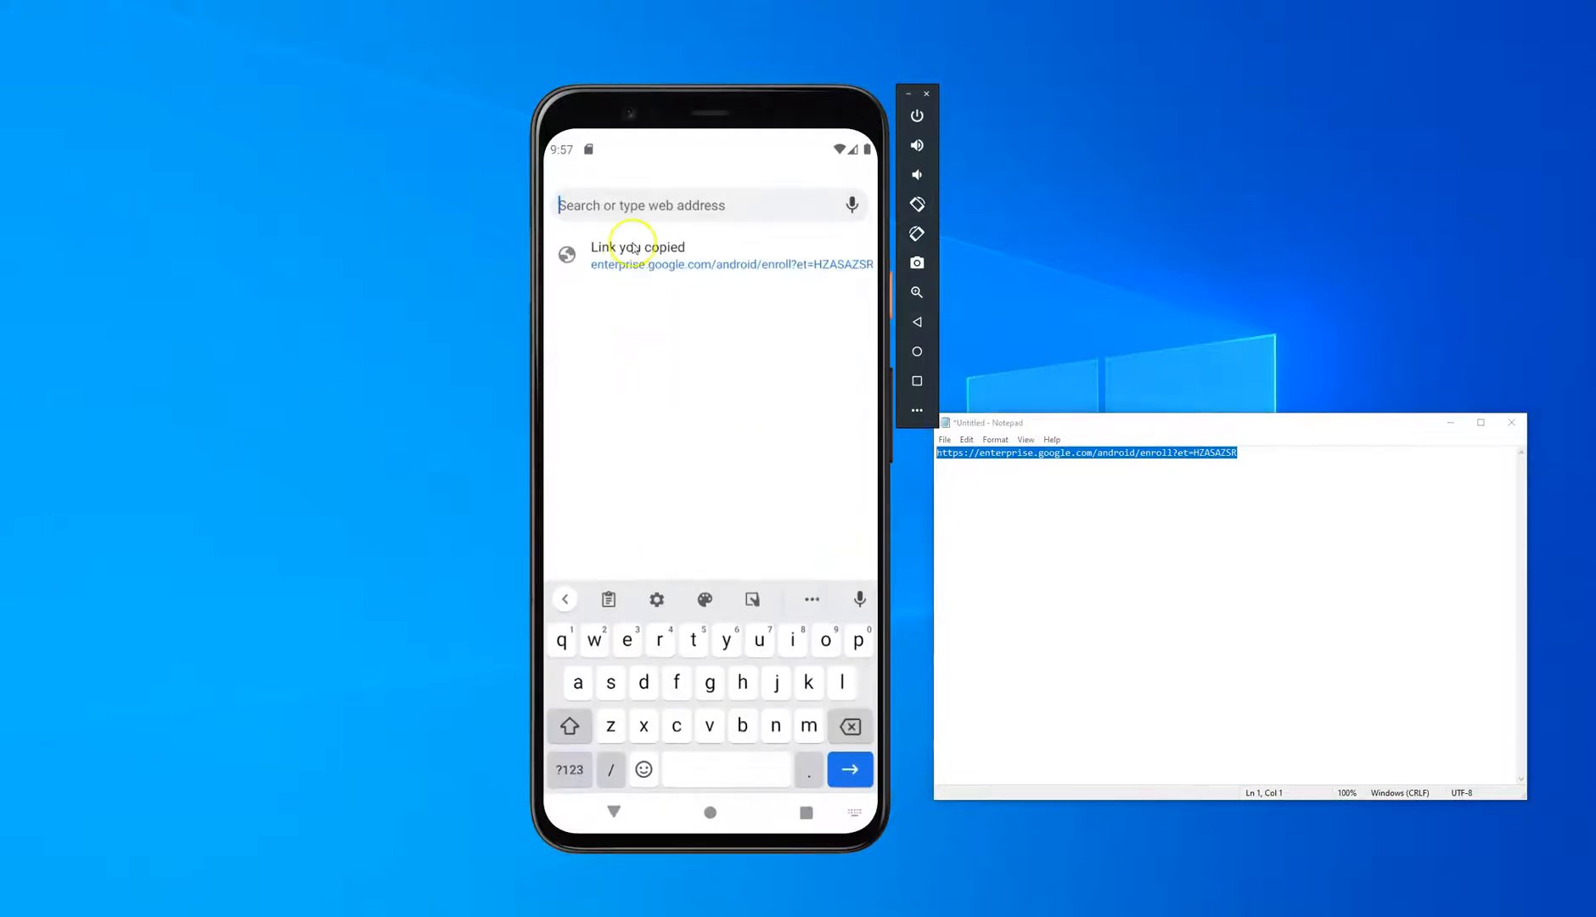
{"action": "left_click", "coordinate": [626, 206]}
{"action": "left_click", "coordinate": [672, 264]}
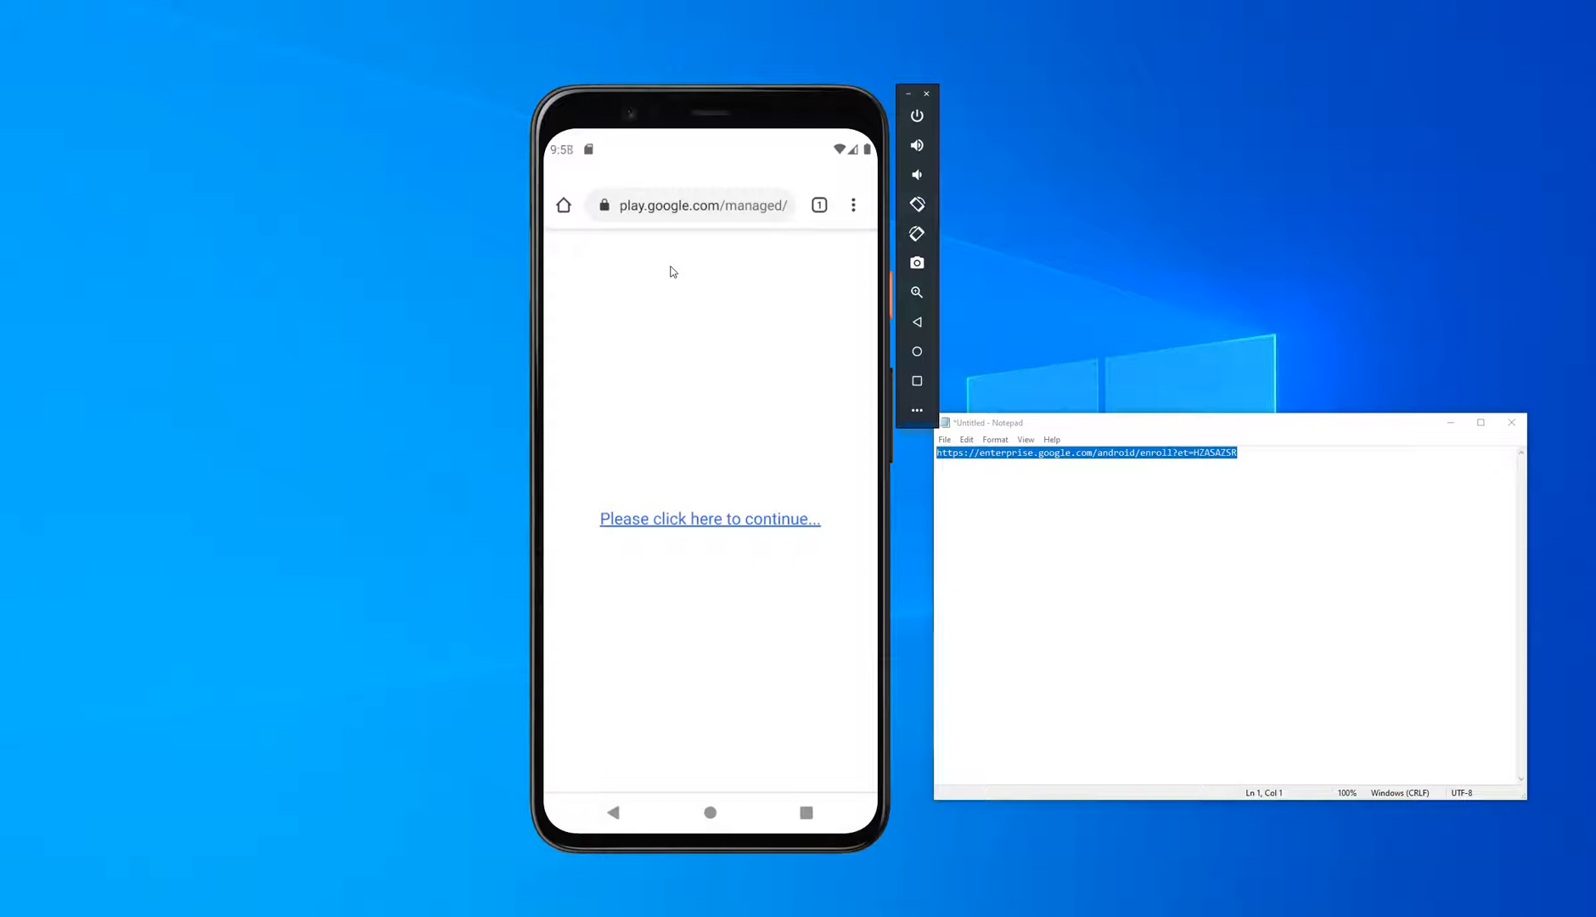
Step: Continue from the managed Google Play page and open it with "Set up your work profile" just once
{"action": "left_click", "coordinate": [688, 520]}
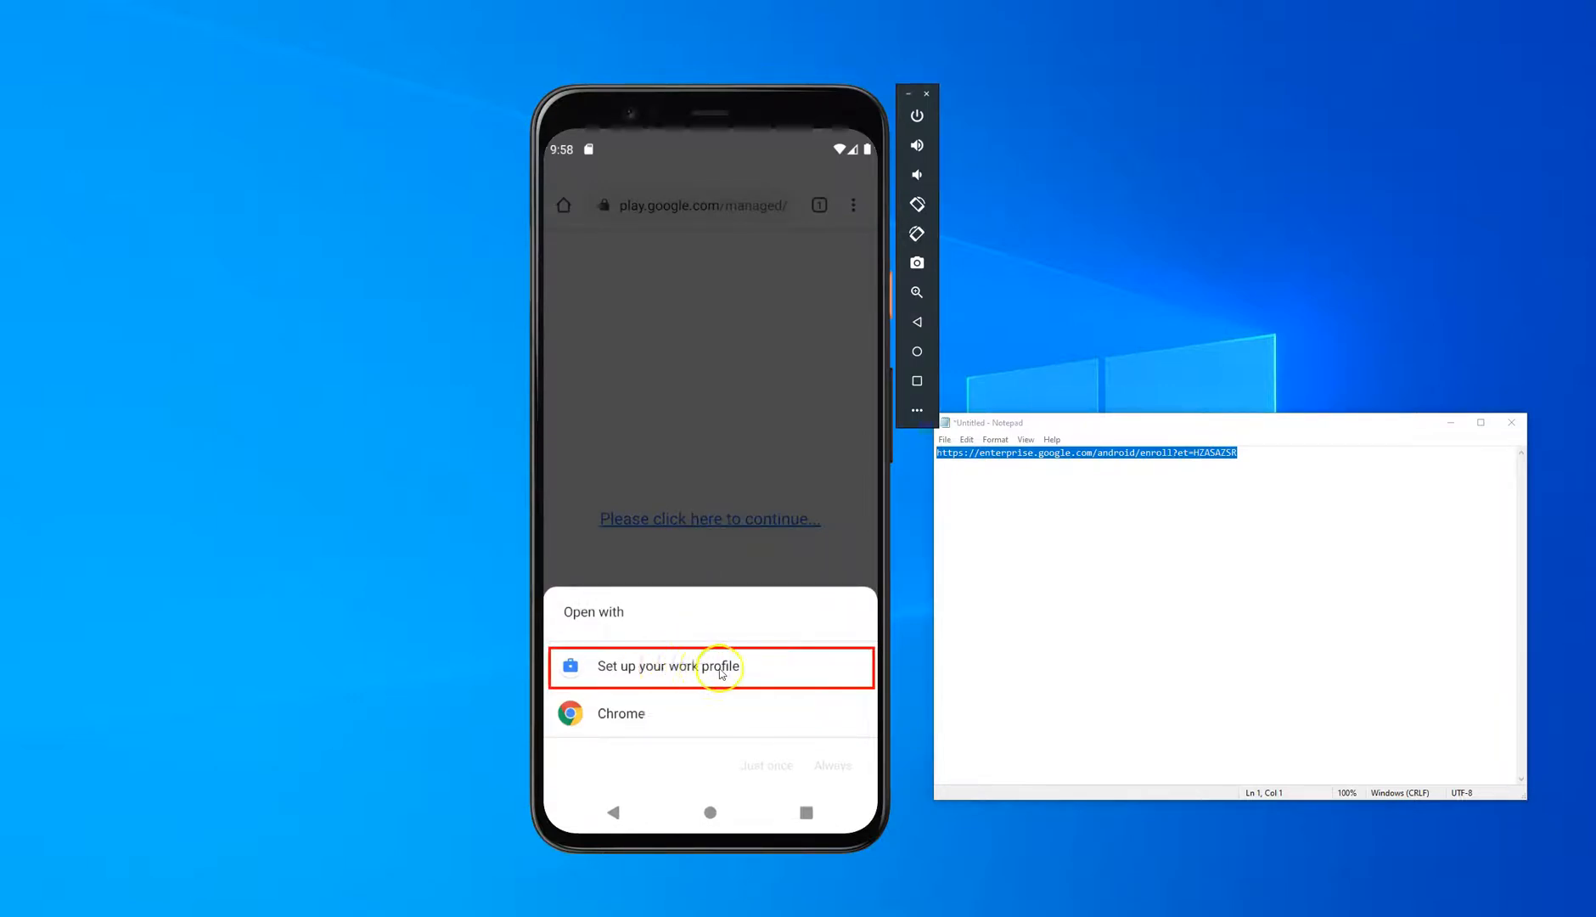
{"action": "left_click", "coordinate": [649, 671]}
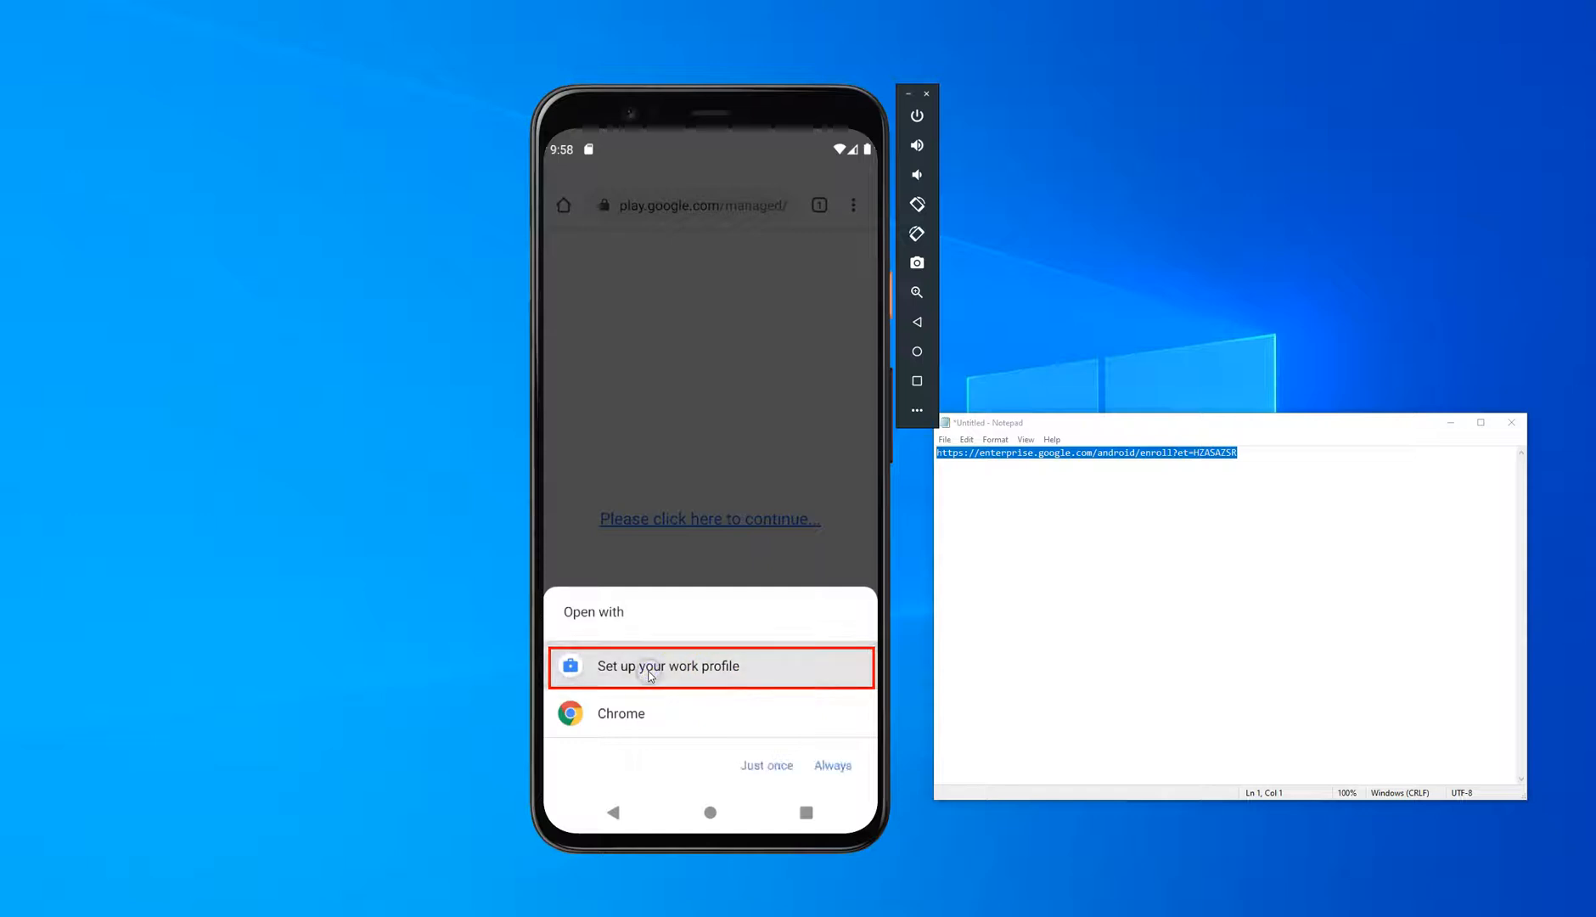
{"action": "left_click", "coordinate": [786, 770]}
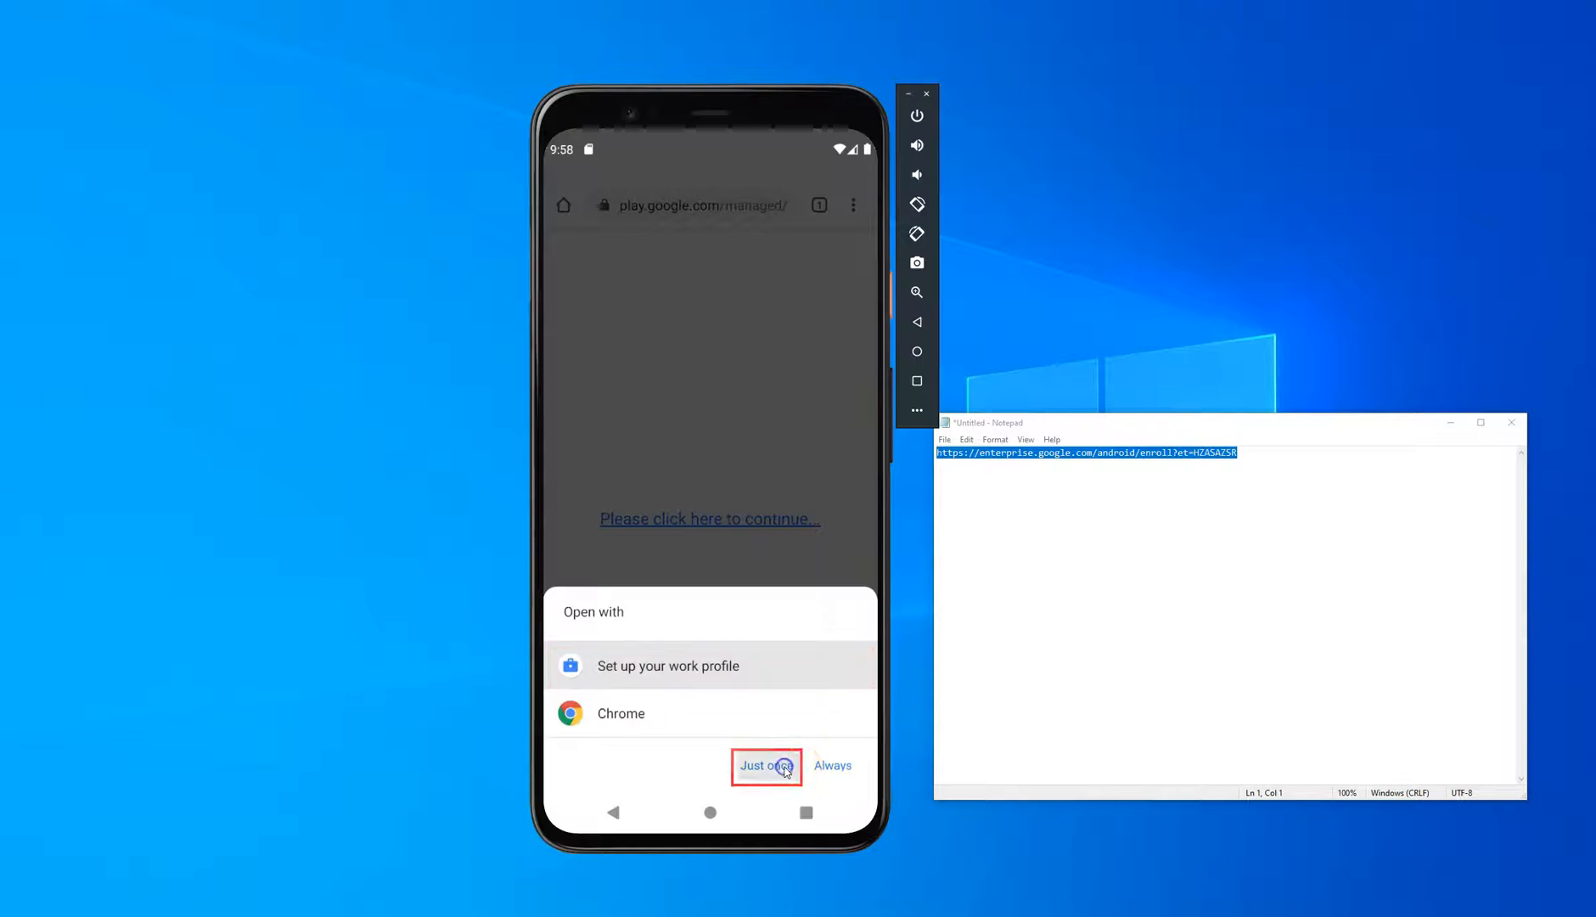
Step: Proceed through the work profile setup screens, including the IT admin data notice, and minimize the Notepad window
{"action": "left_click", "coordinate": [822, 769]}
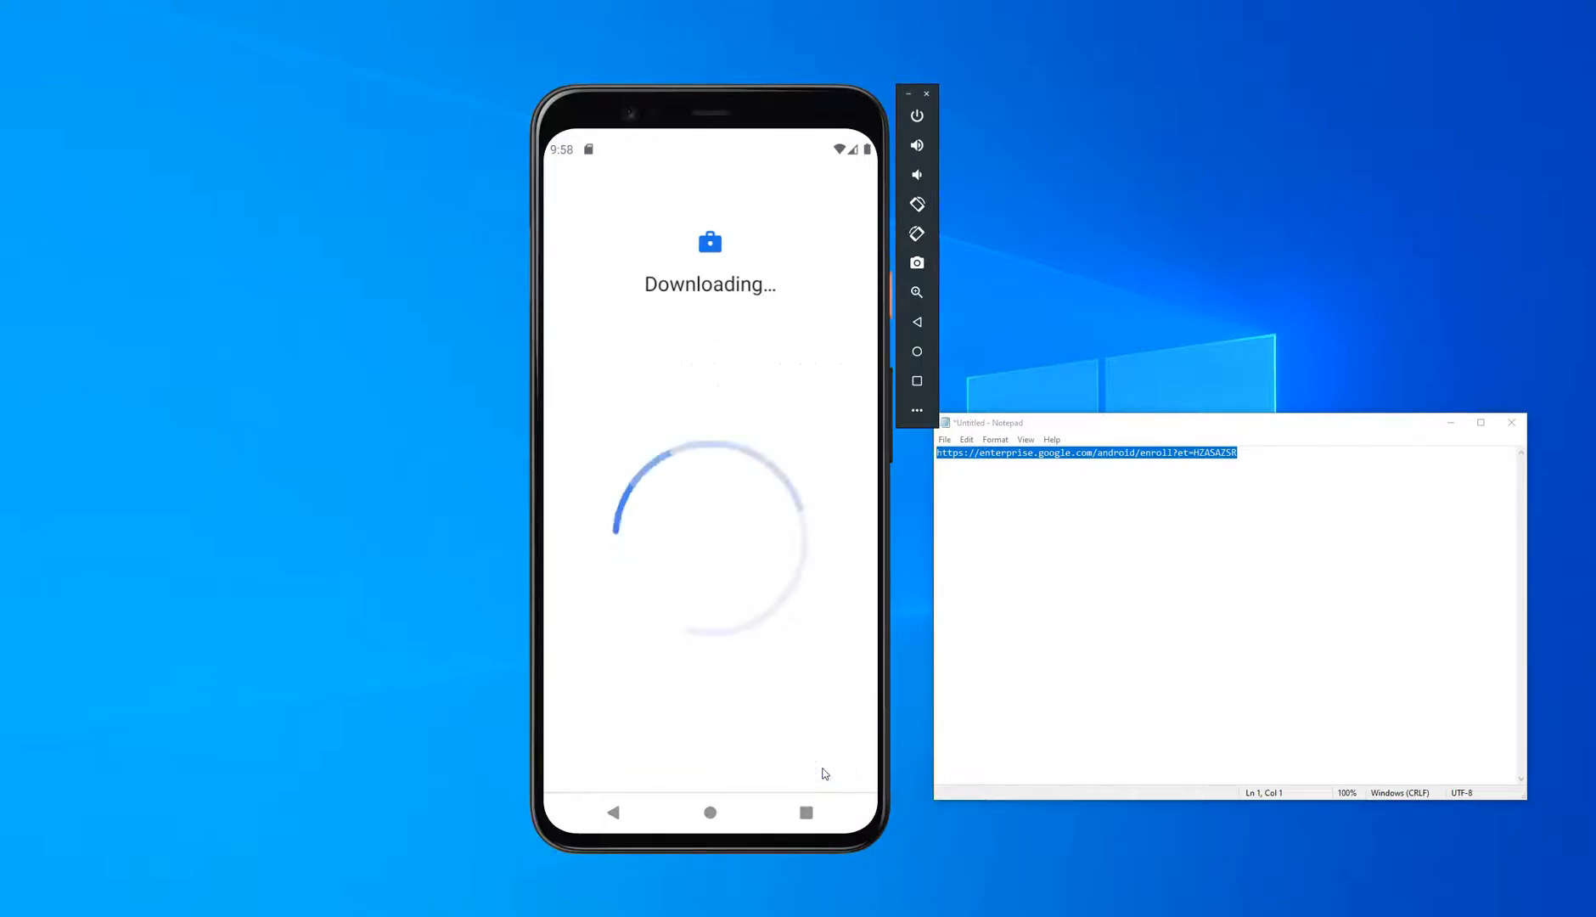
{"action": "left_click", "coordinate": [1449, 423]}
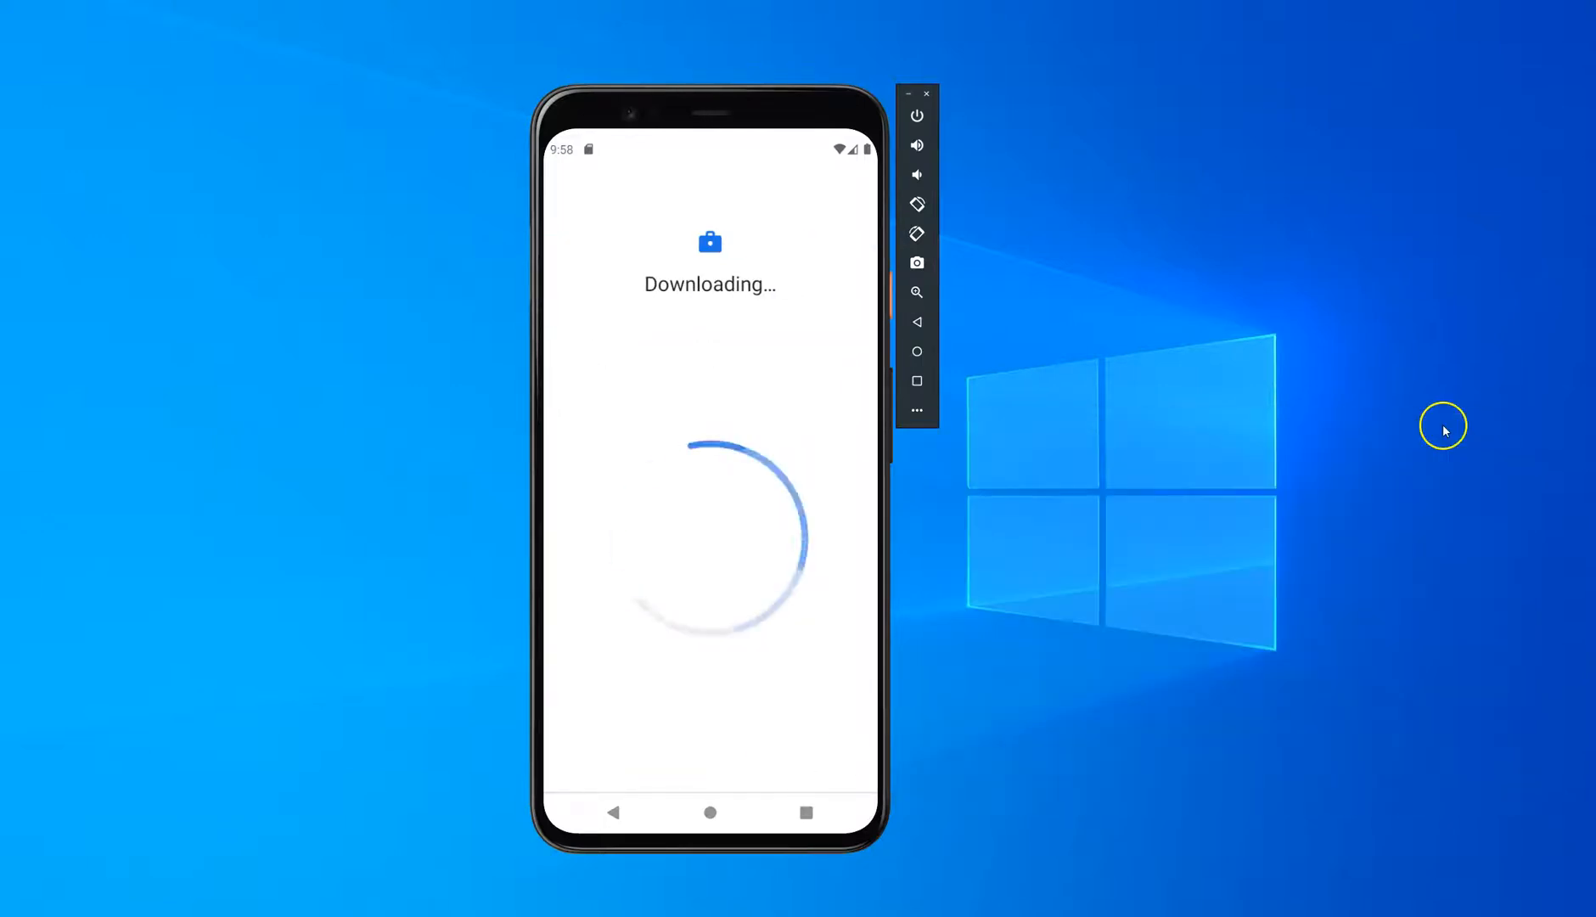
{"action": "left_click", "coordinate": [793, 767]}
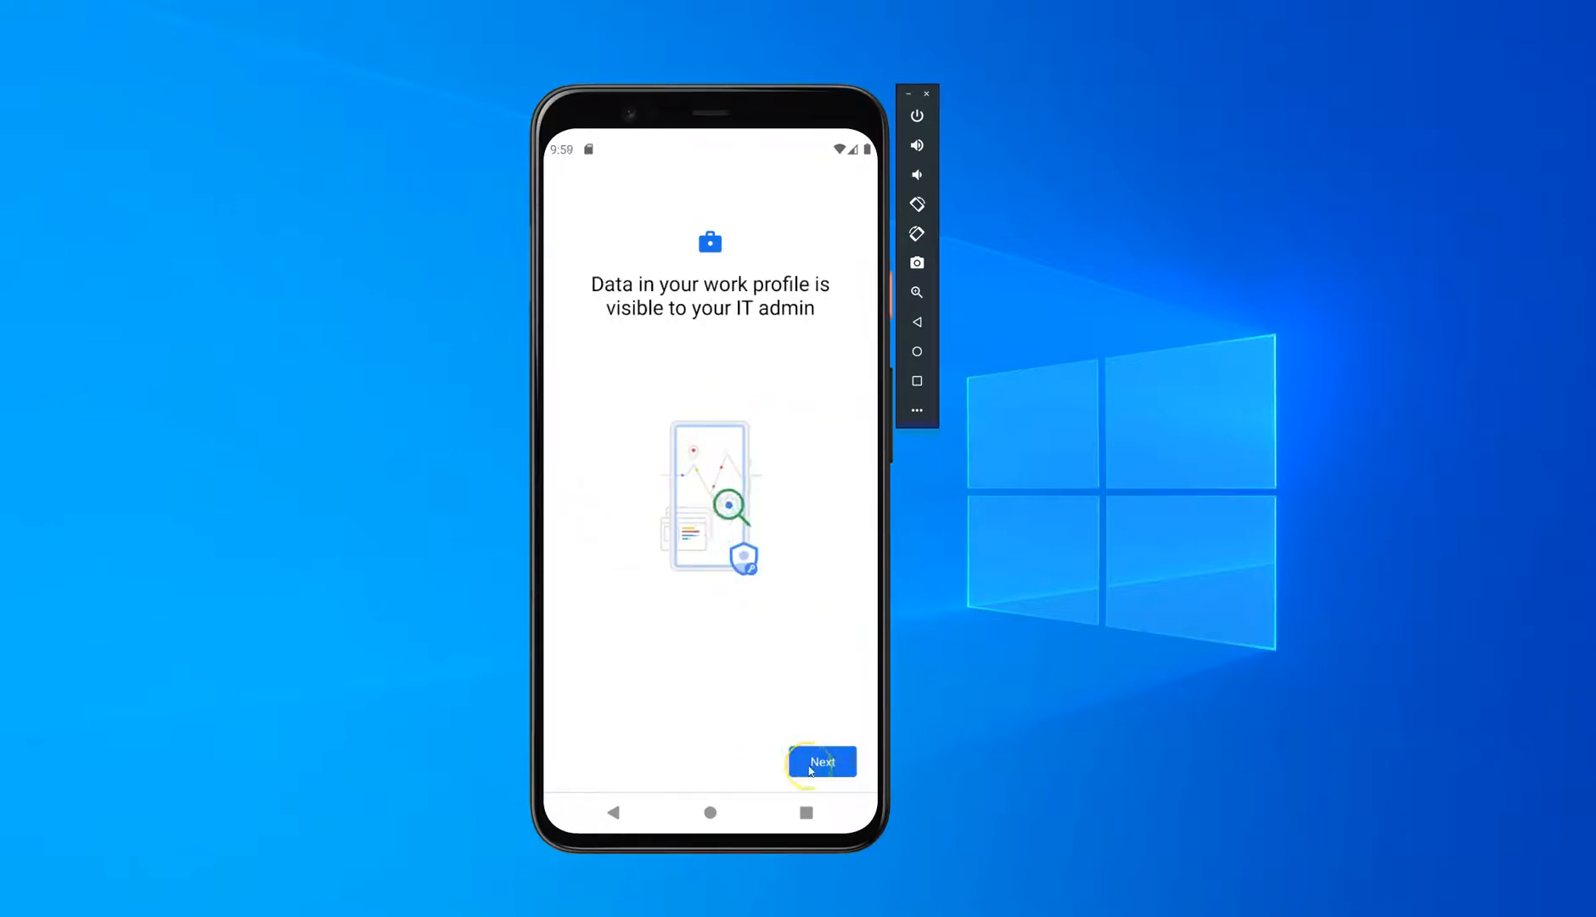
{"action": "left_click", "coordinate": [813, 768]}
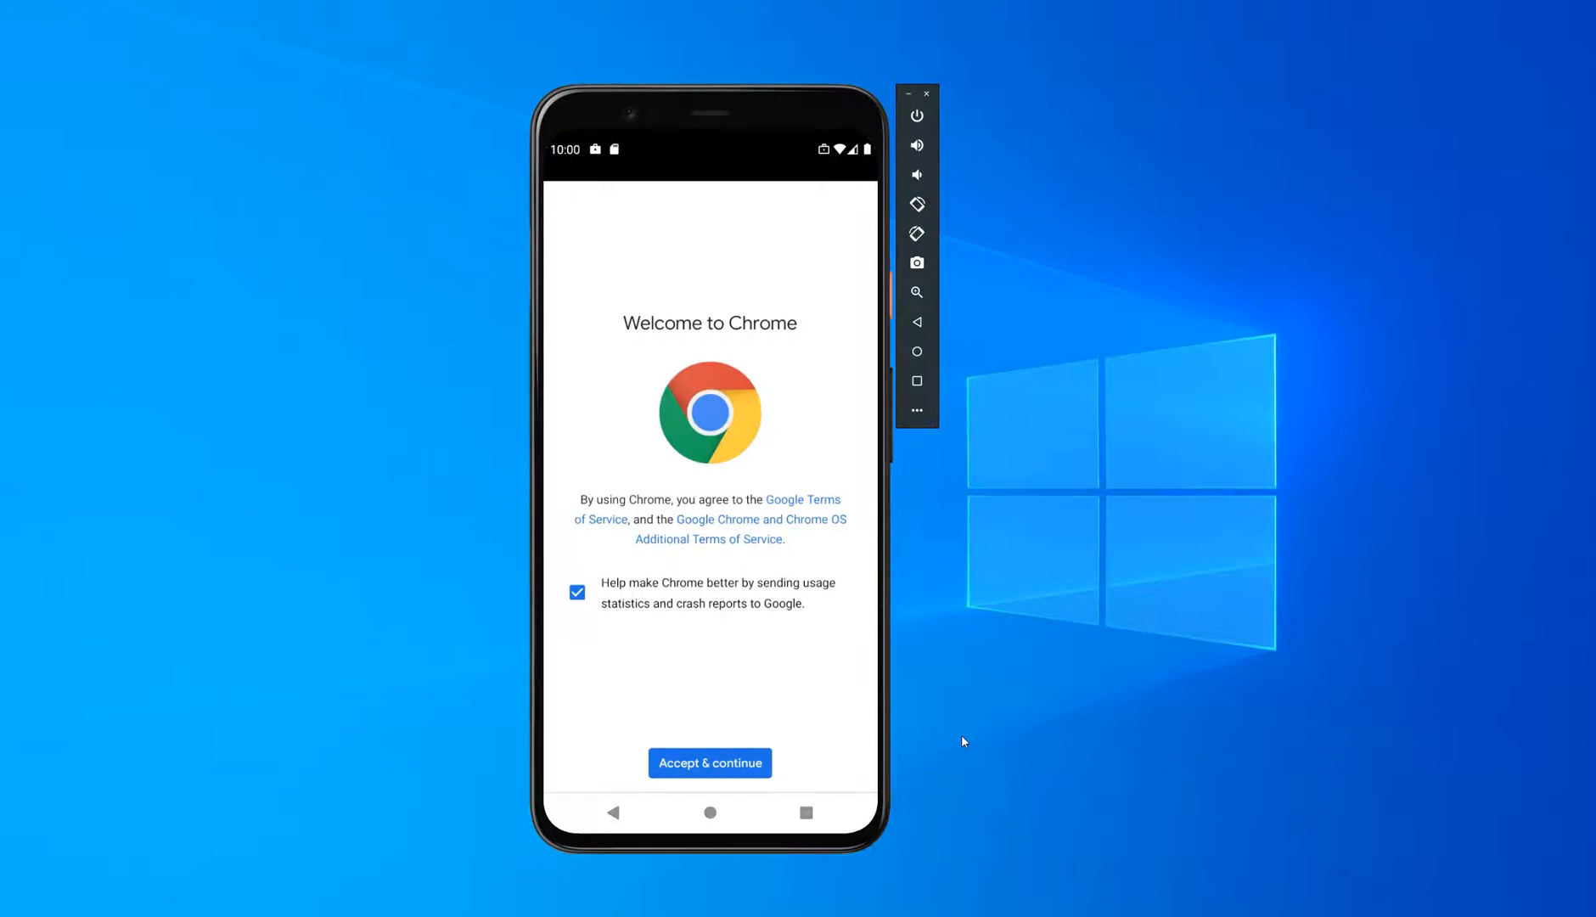
Step: Accept Chrome's terms with usage statistics turned off, and sign in to Microsoft with the work account's e-mail and password
{"action": "left_click", "coordinate": [576, 591]}
{"action": "left_click", "coordinate": [717, 762]}
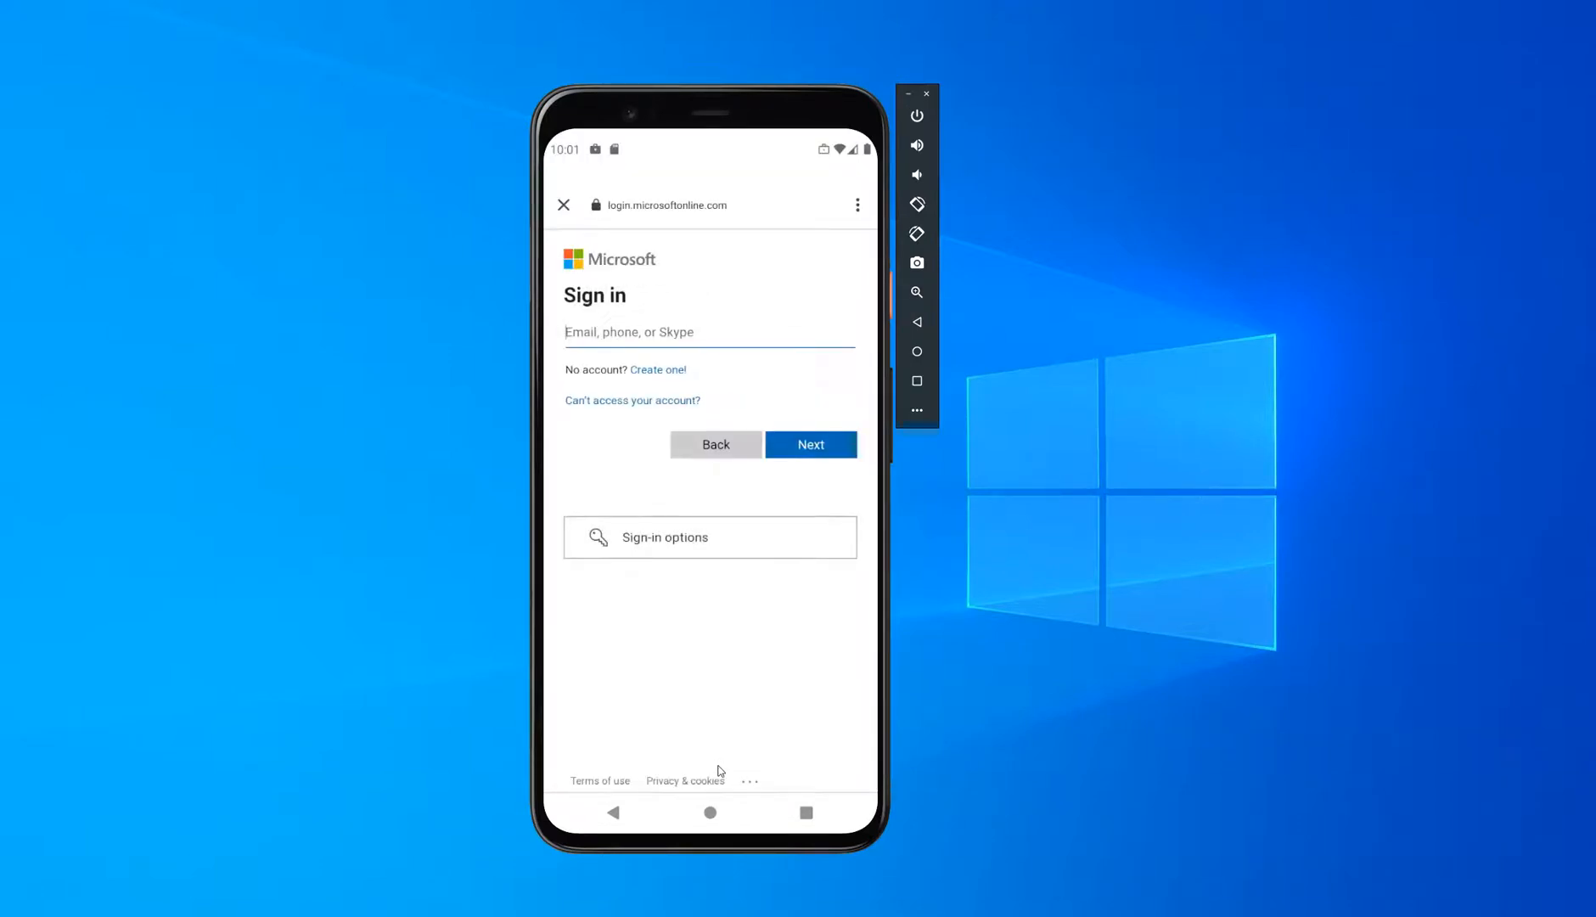
{"action": "left_click", "coordinate": [603, 341]}
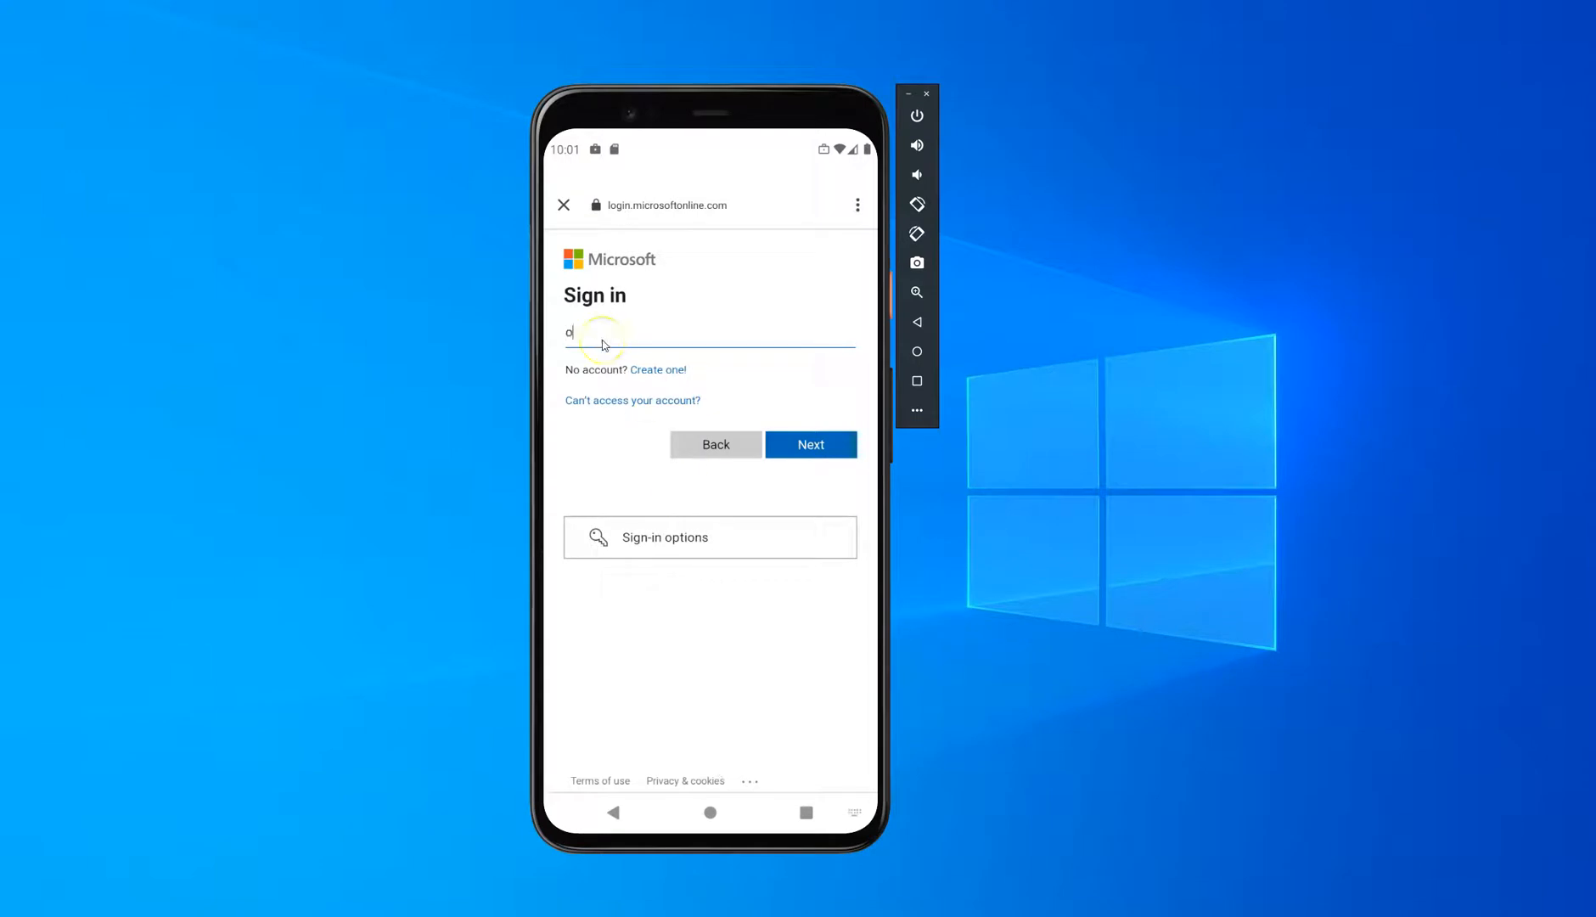
{"action": "key", "text": "Return"}
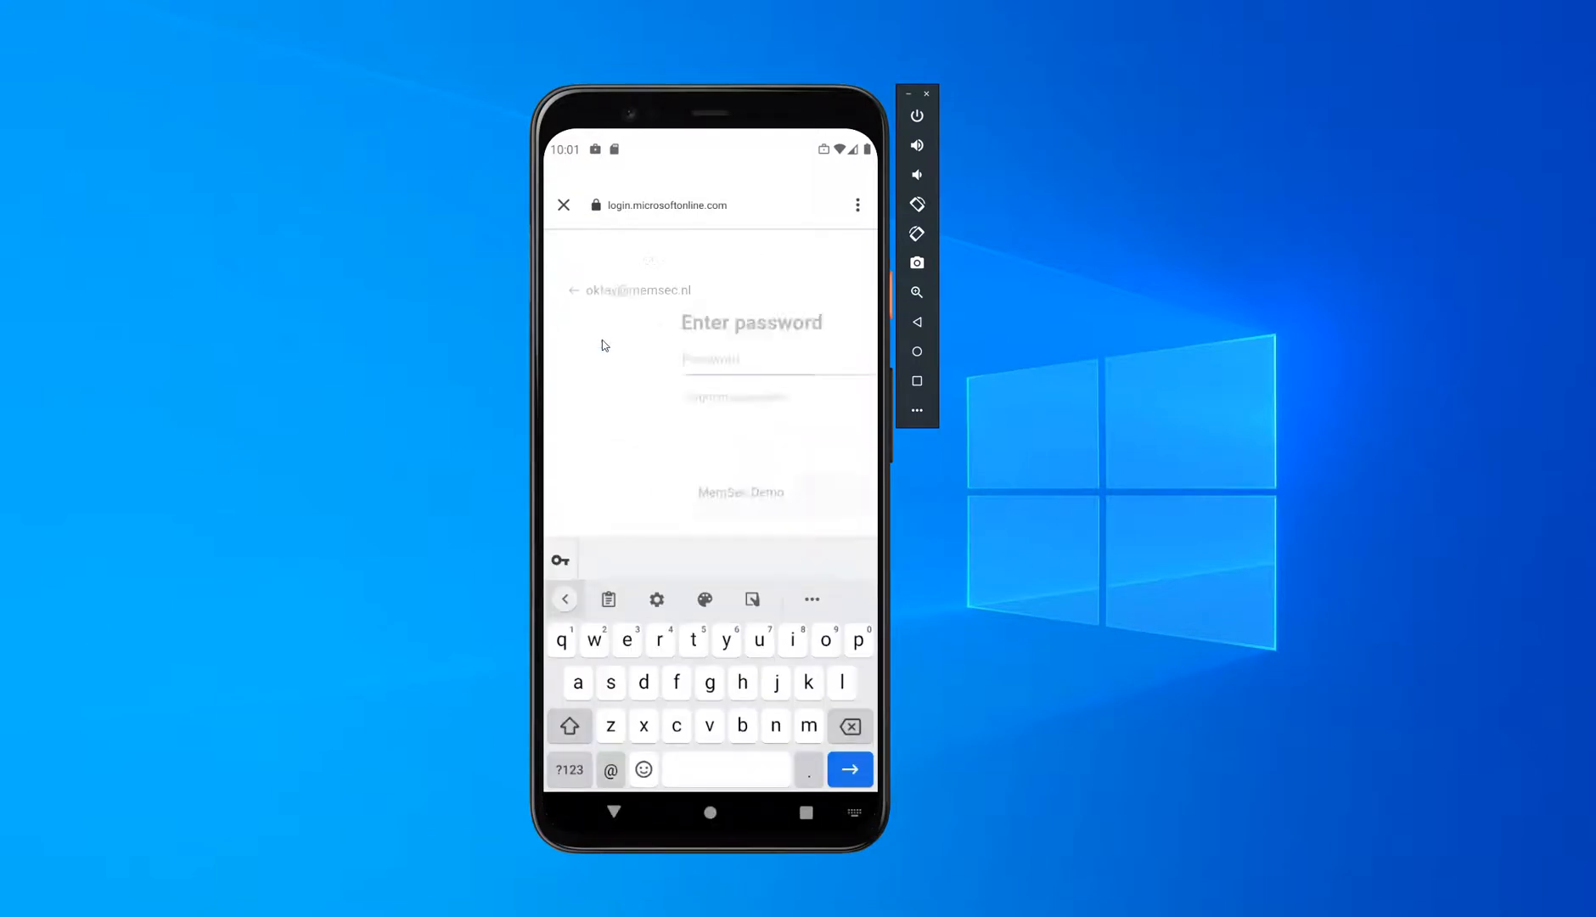
{"action": "left_click", "coordinate": [609, 358]}
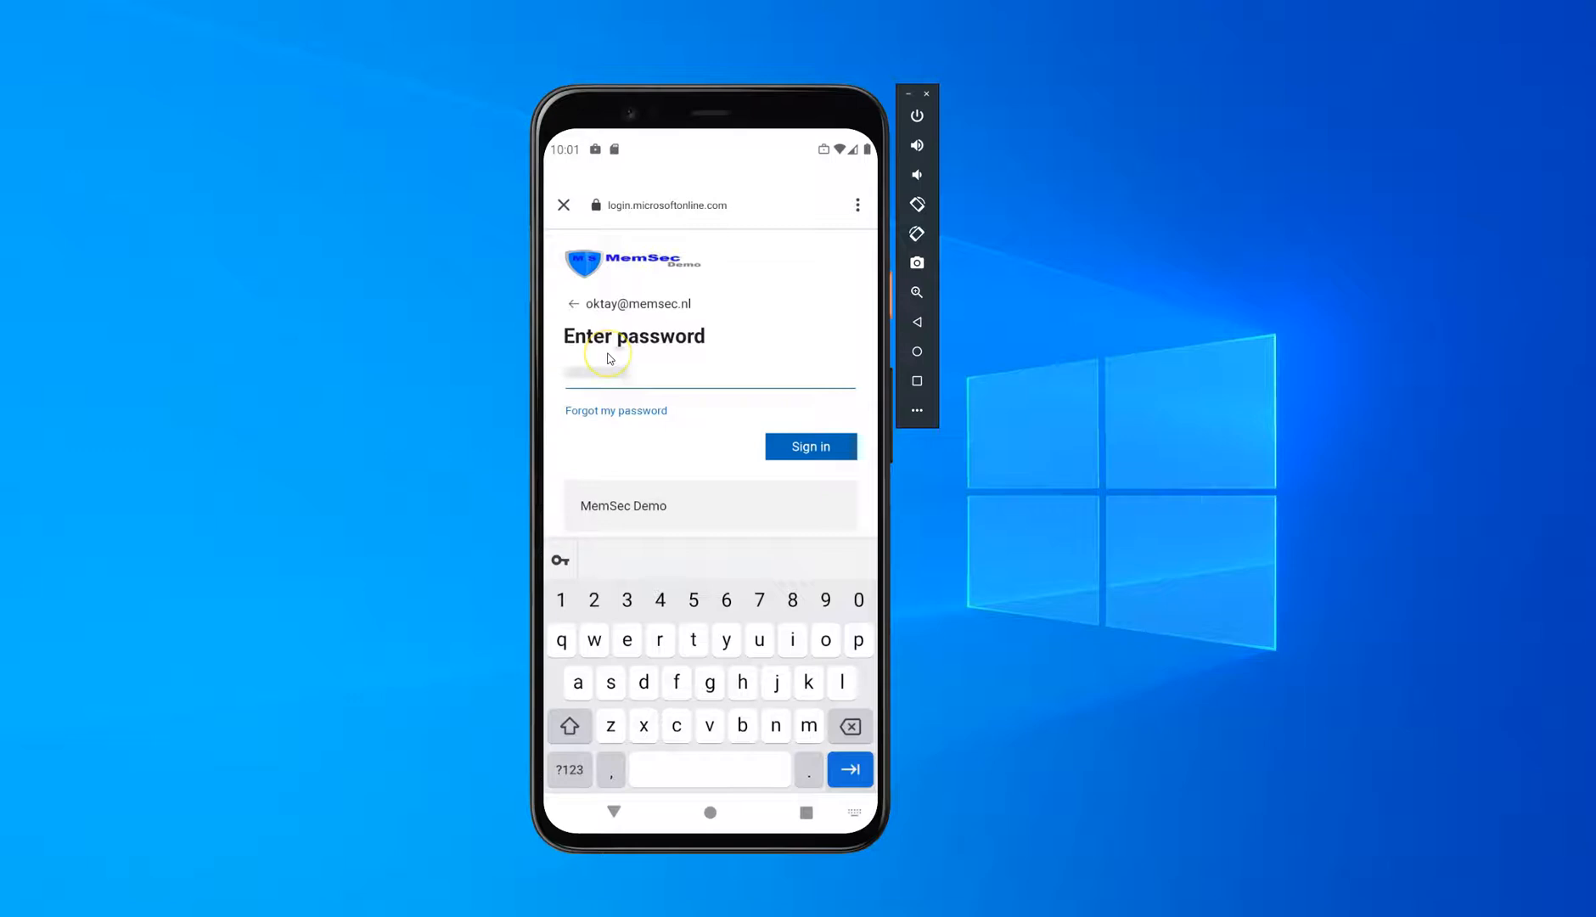
{"action": "key", "text": "Return"}
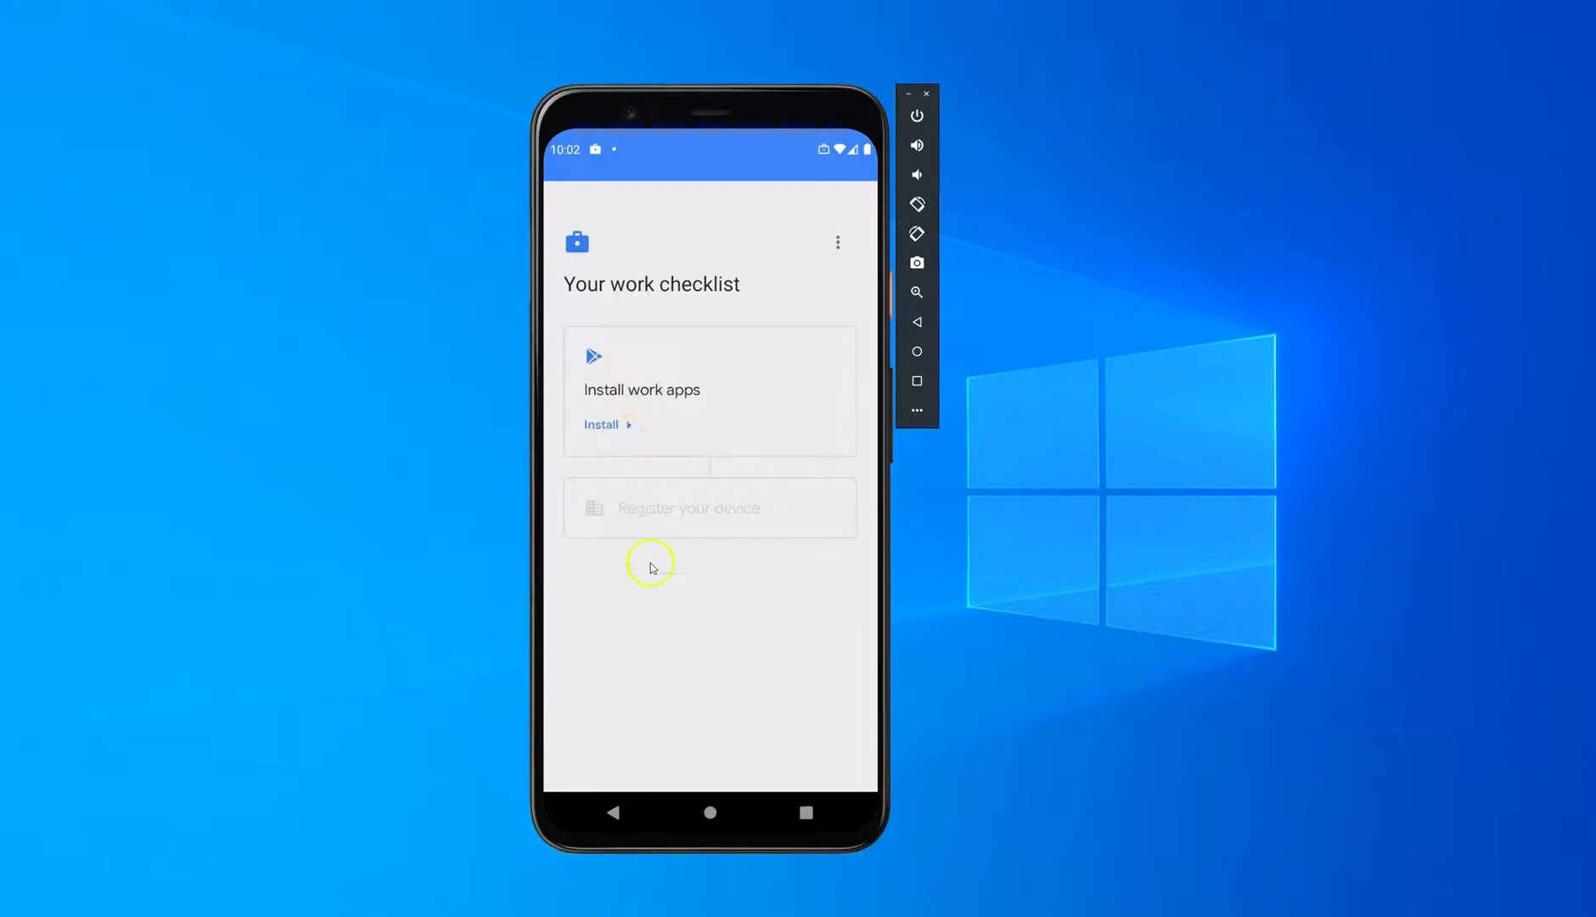
Step: Install the required work apps from the work checklist and proceed to the device registration
{"action": "left_click", "coordinate": [600, 425]}
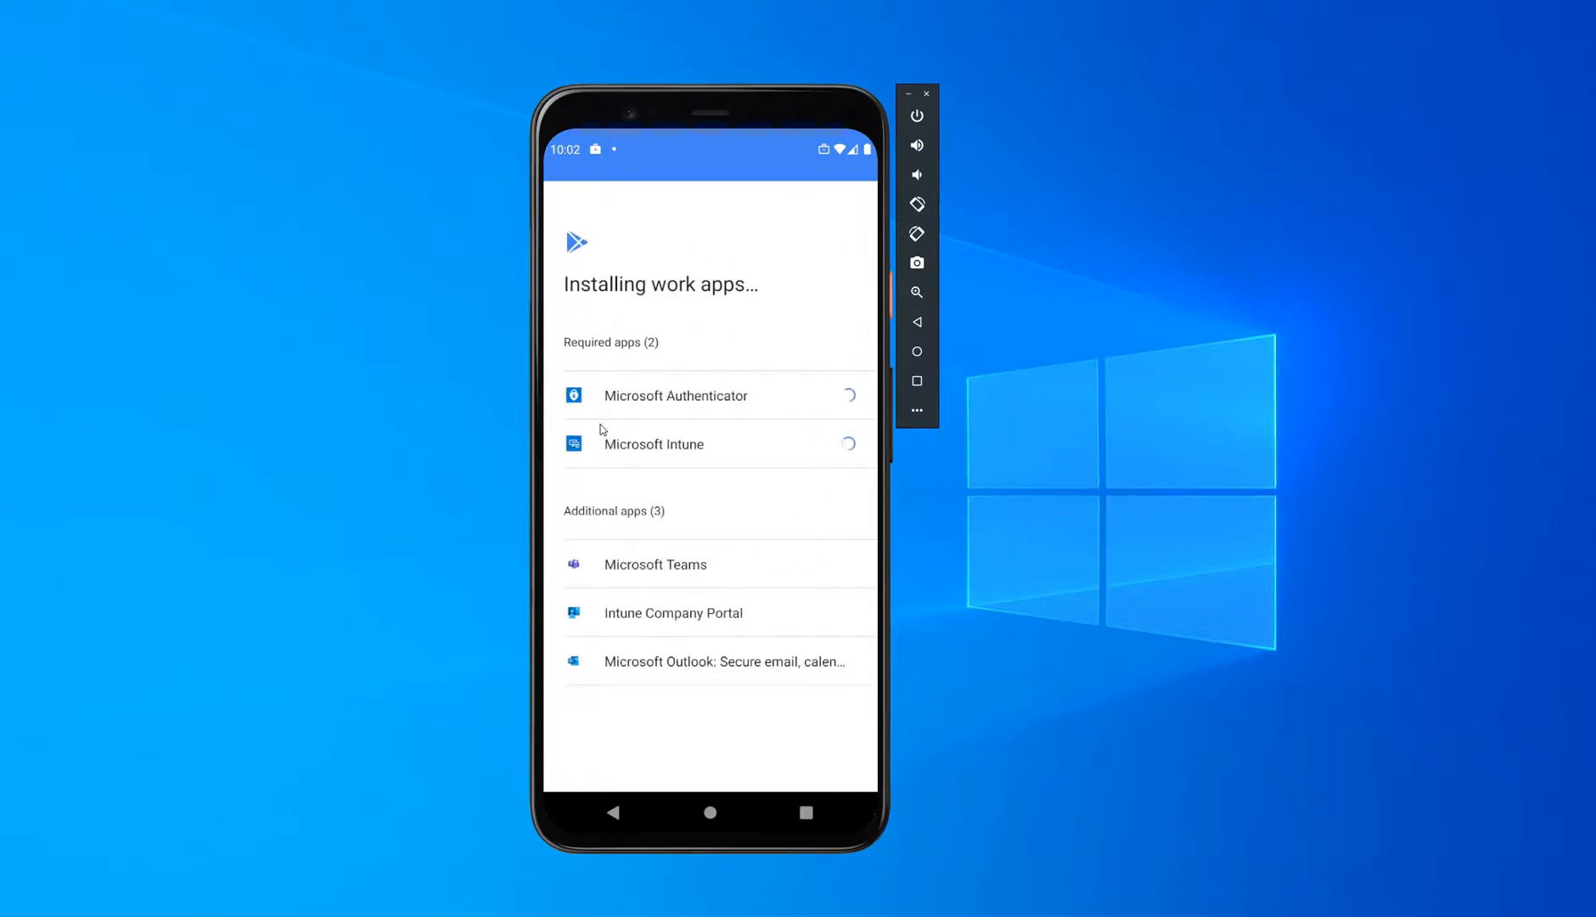
{"action": "left_click", "coordinate": [718, 424]}
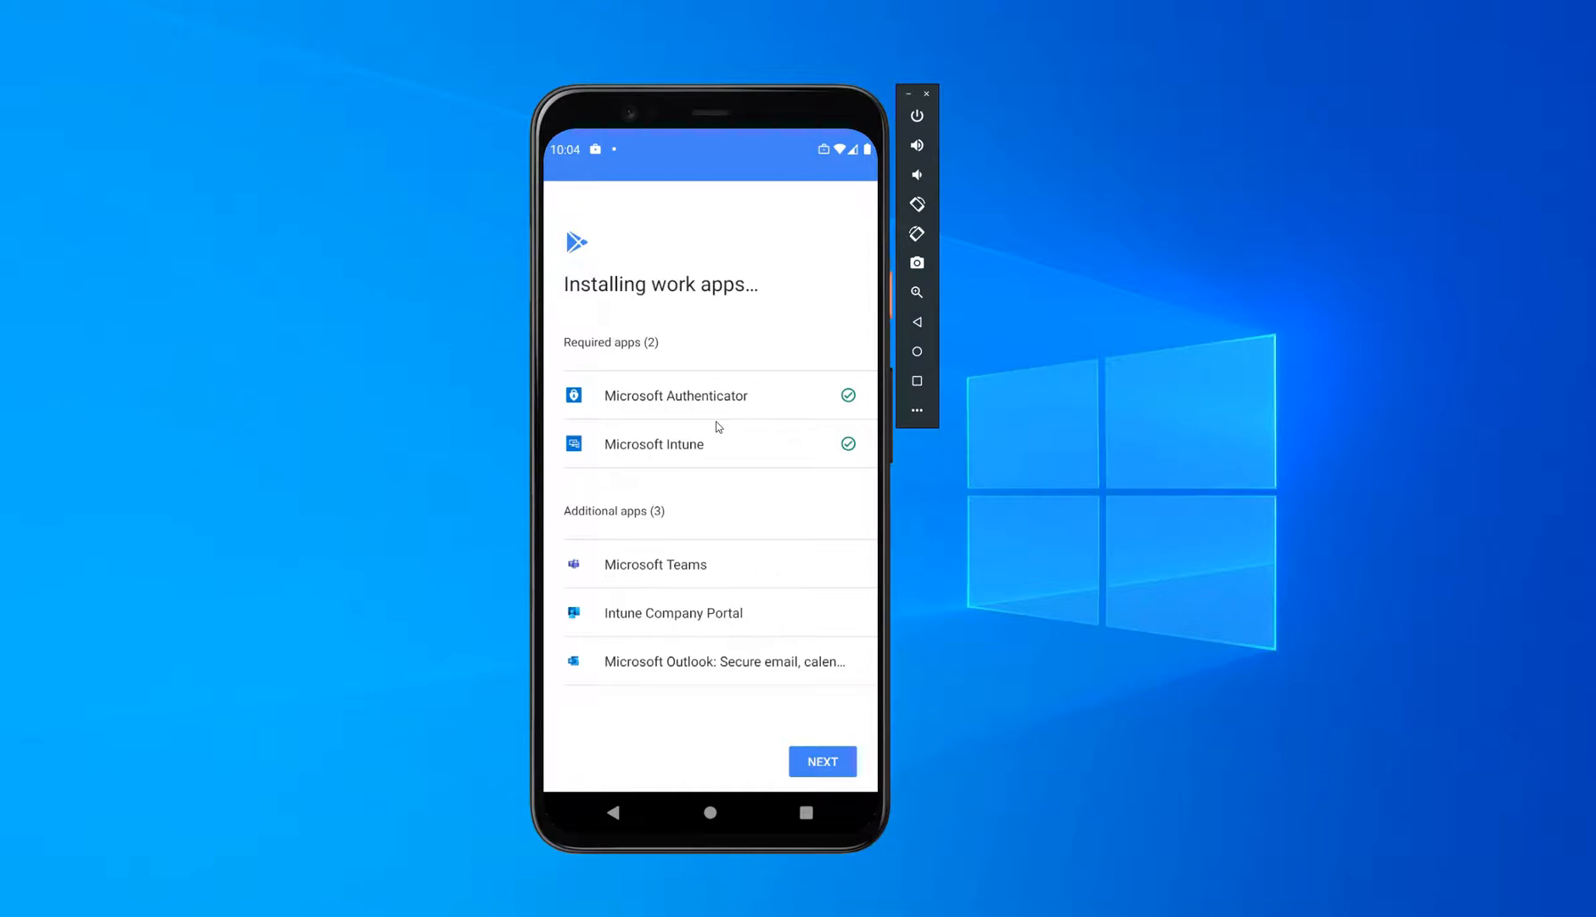
{"action": "left_click", "coordinate": [823, 761]}
{"action": "left_click", "coordinate": [610, 550]}
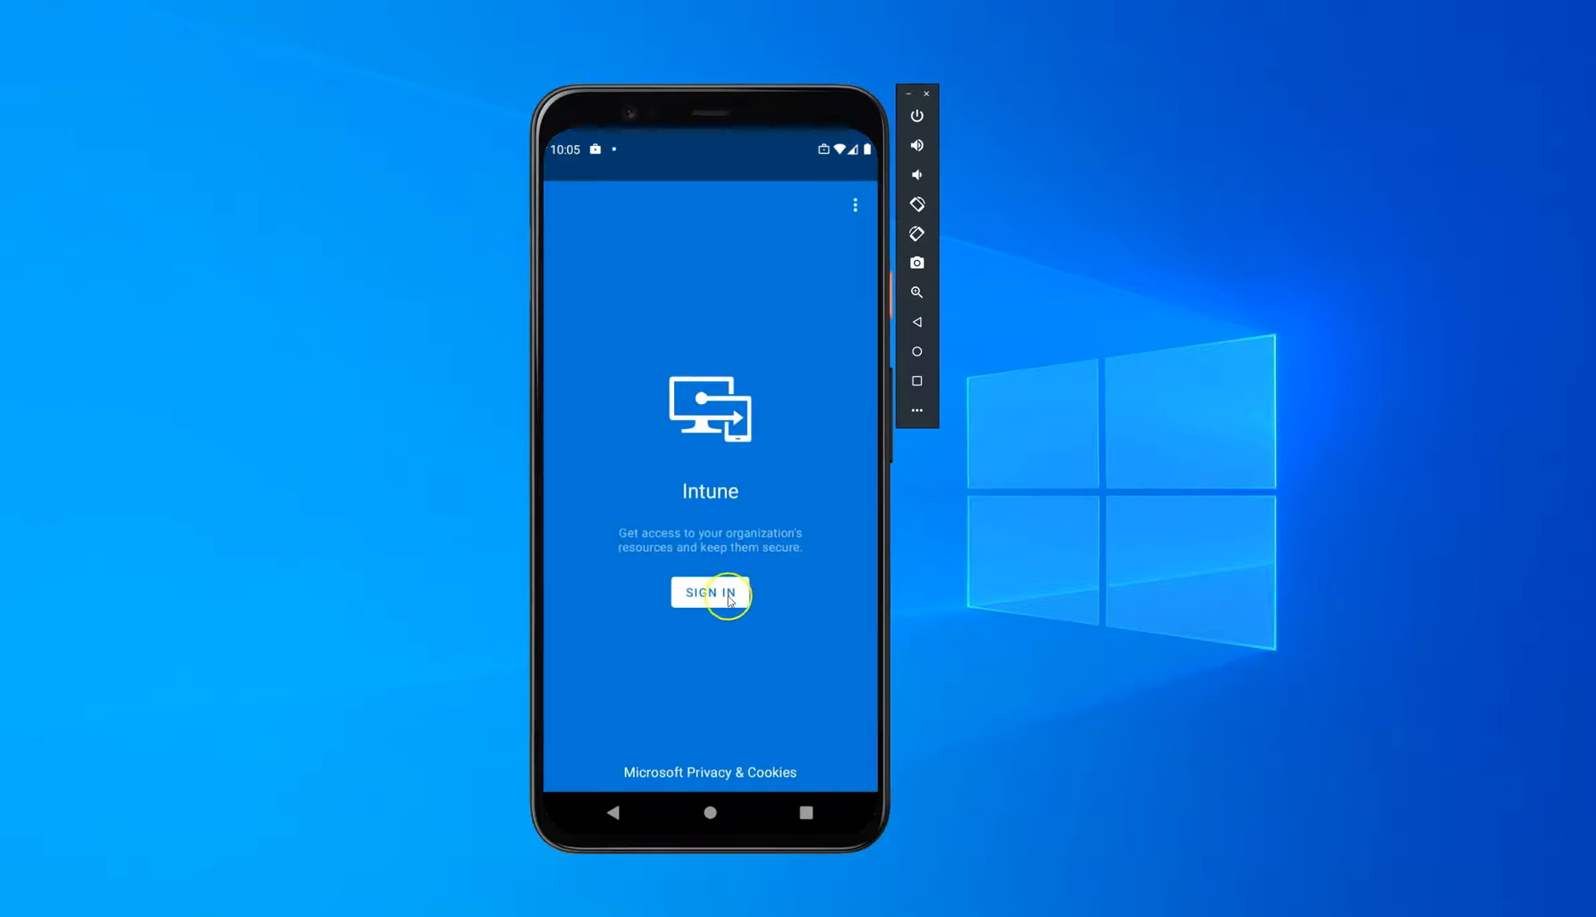
Step: Sign in to the Intune app by entering the work account's password
{"action": "left_click", "coordinate": [729, 598]}
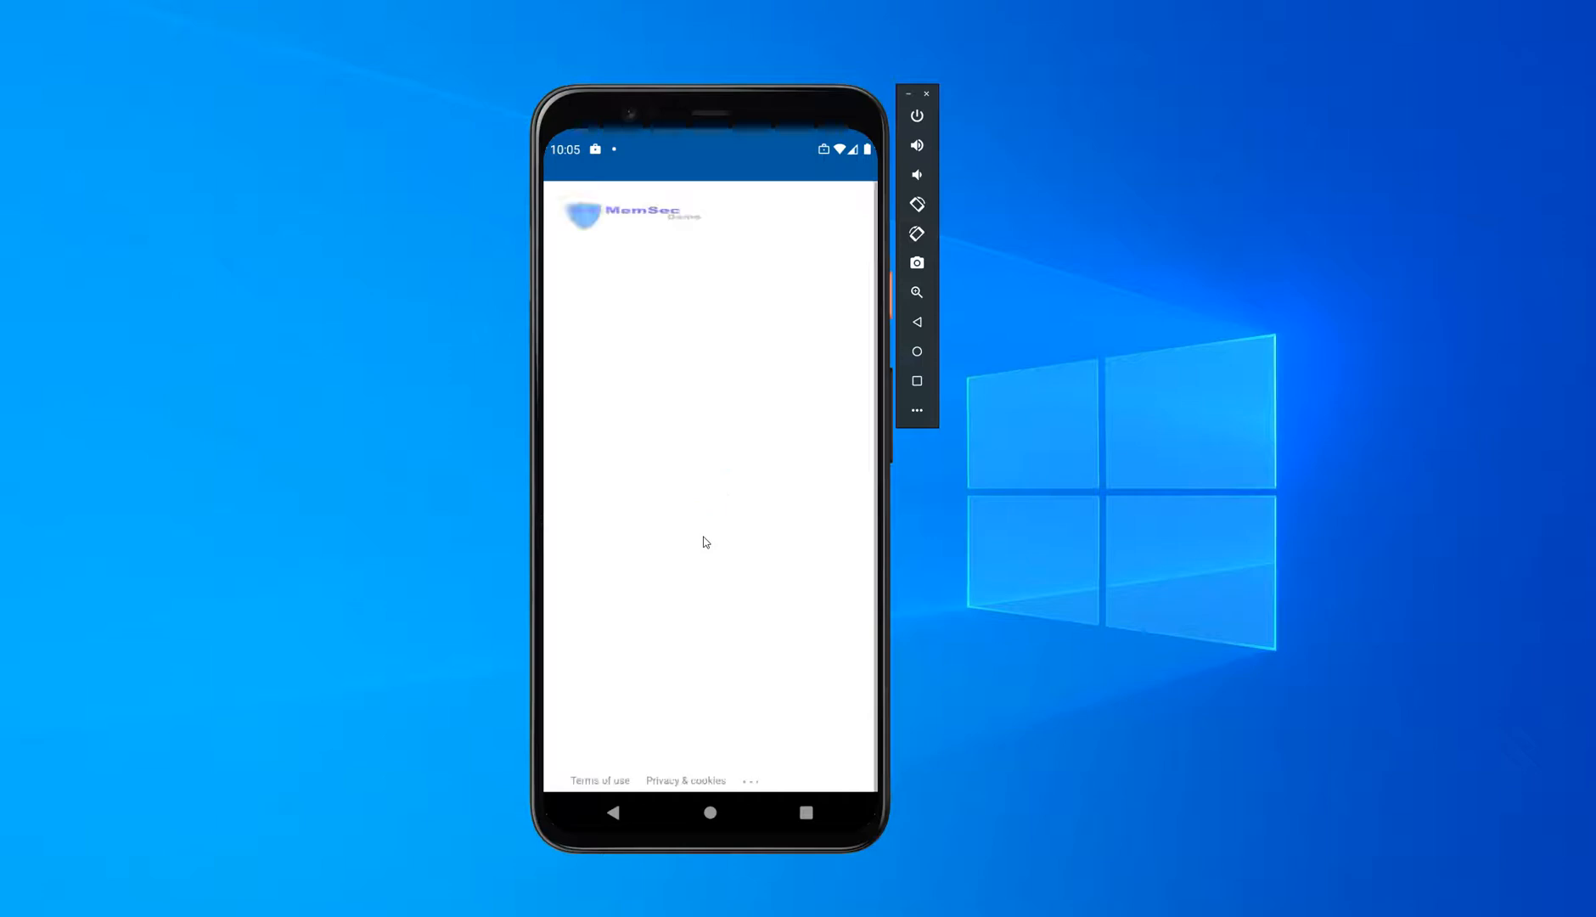
{"action": "left_click", "coordinate": [642, 326]}
{"action": "type", "text": "•••••"}
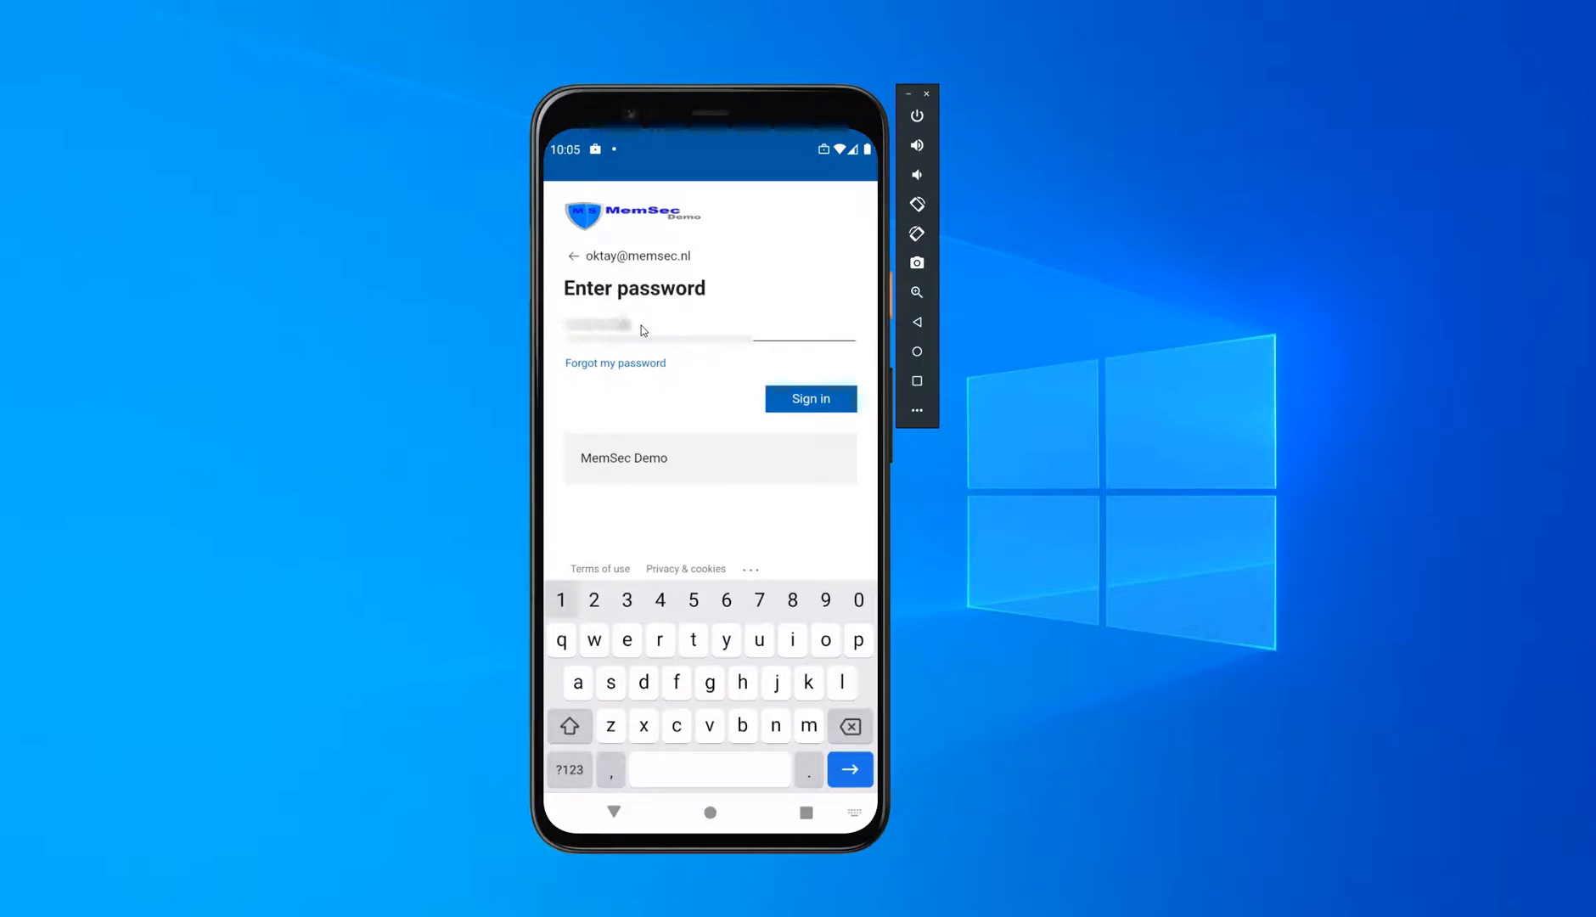
{"action": "left_click", "coordinate": [813, 399]}
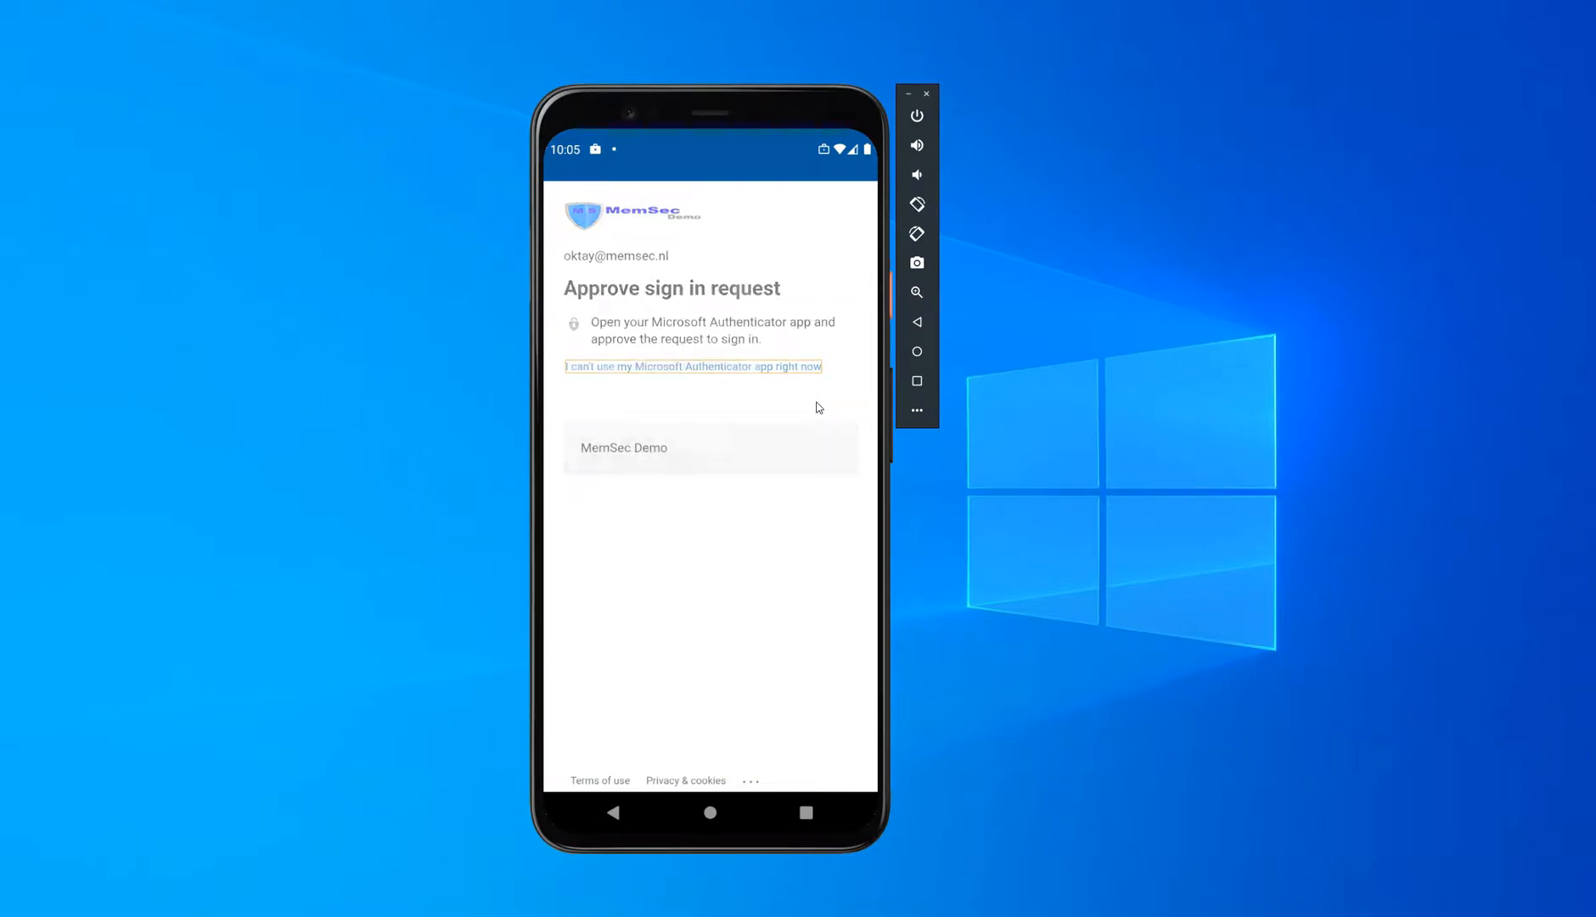
Step: Register the device with the organization and complete the MemSec Demo access setup
{"action": "left_click", "coordinate": [815, 386]}
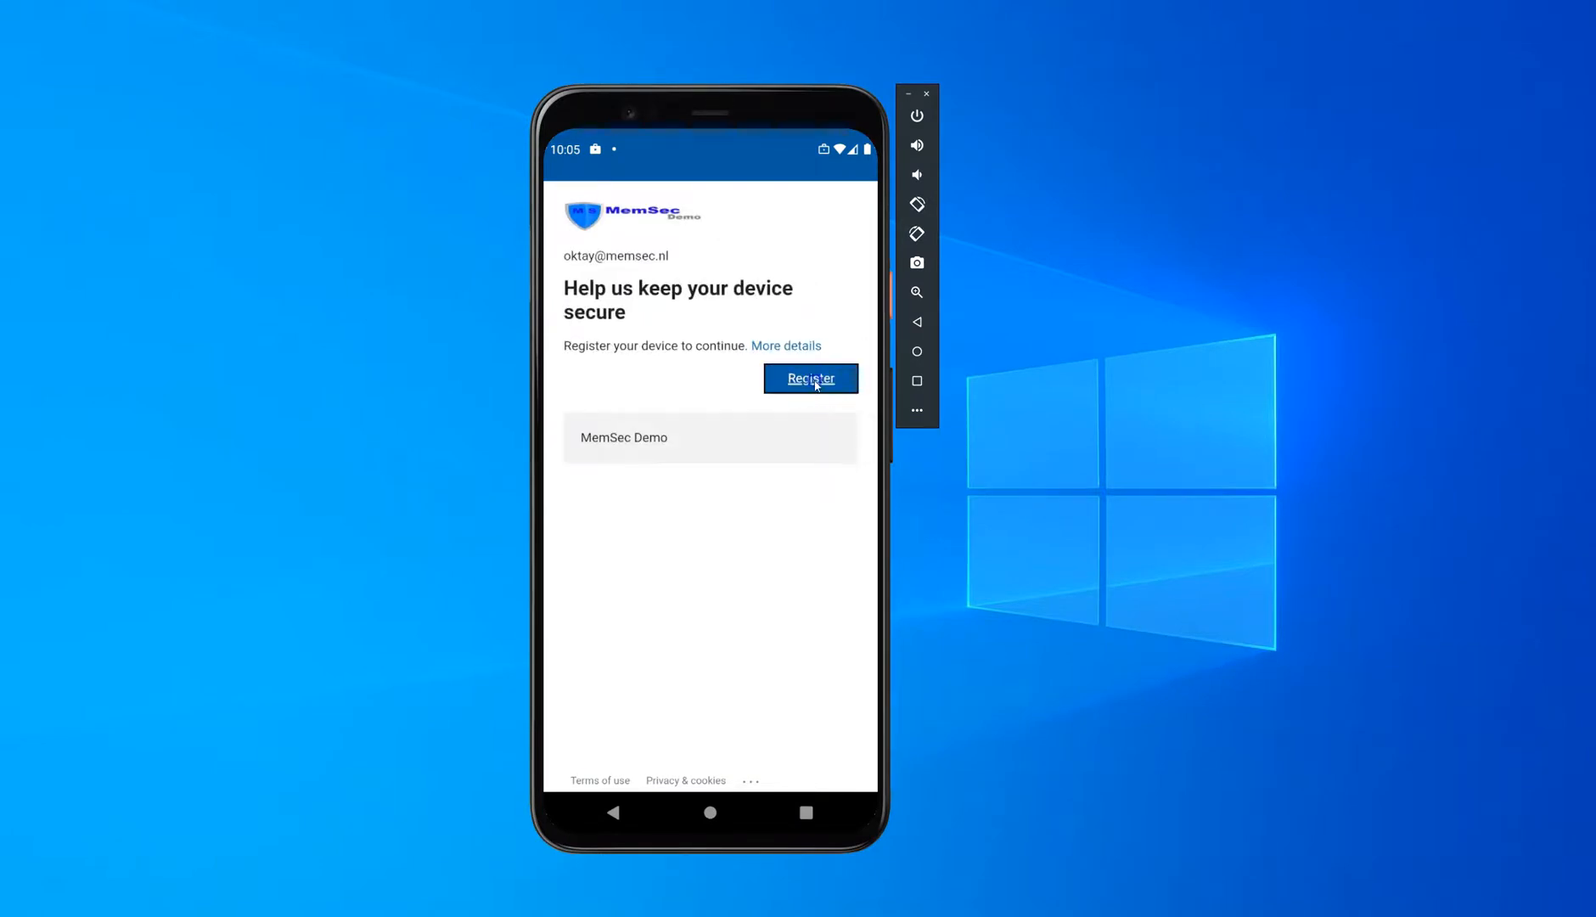
{"action": "left_click", "coordinate": [825, 428]}
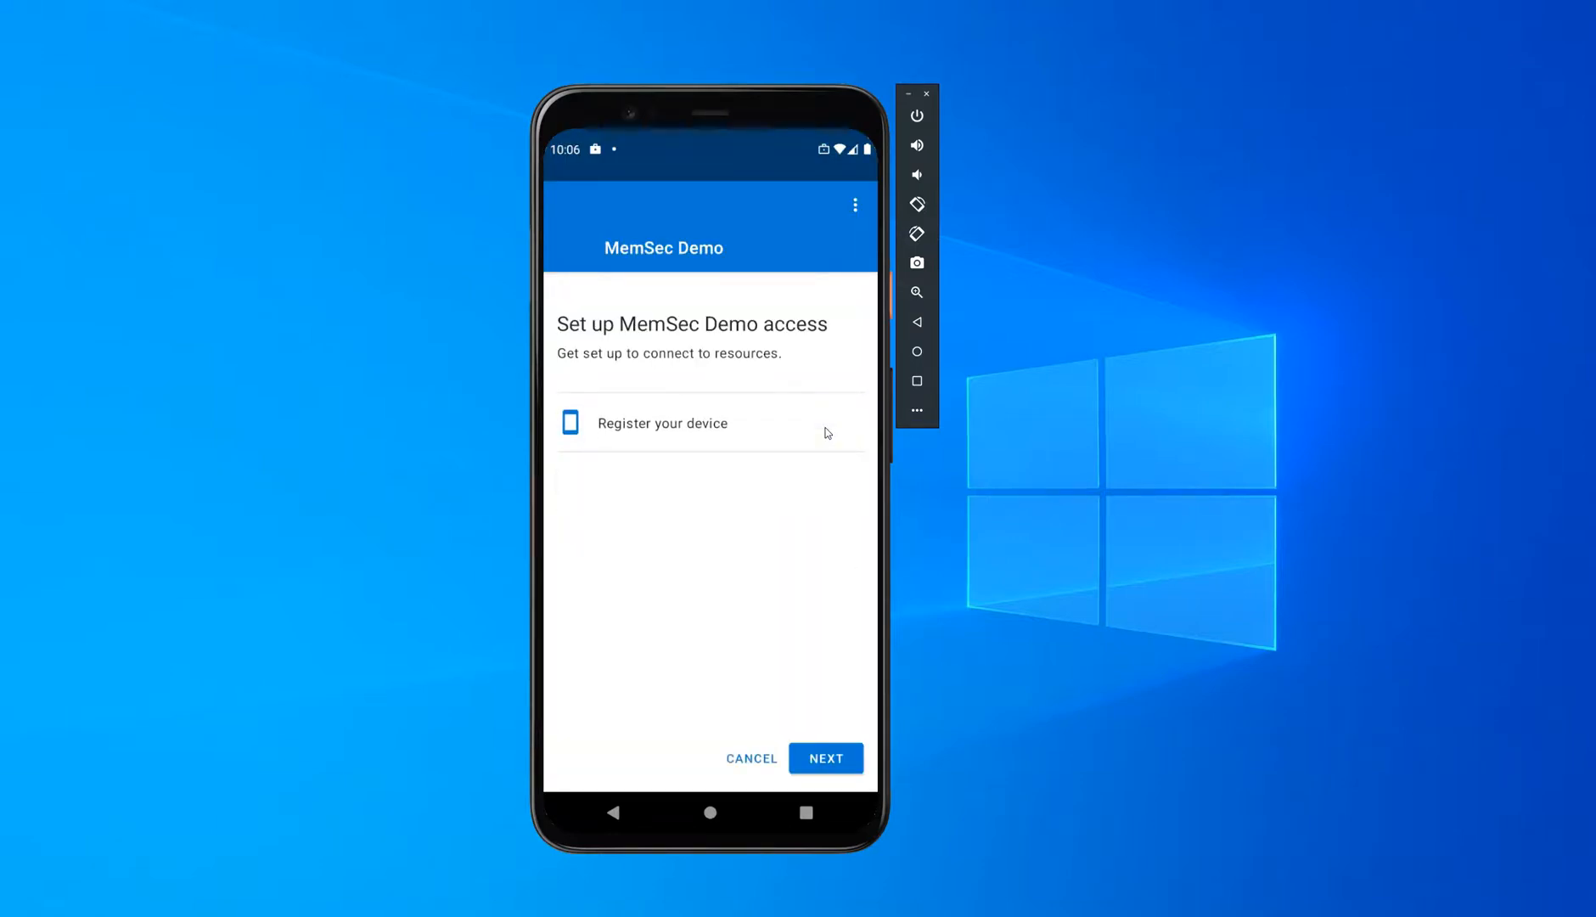
{"action": "left_click", "coordinate": [828, 767]}
{"action": "left_click", "coordinate": [828, 760]}
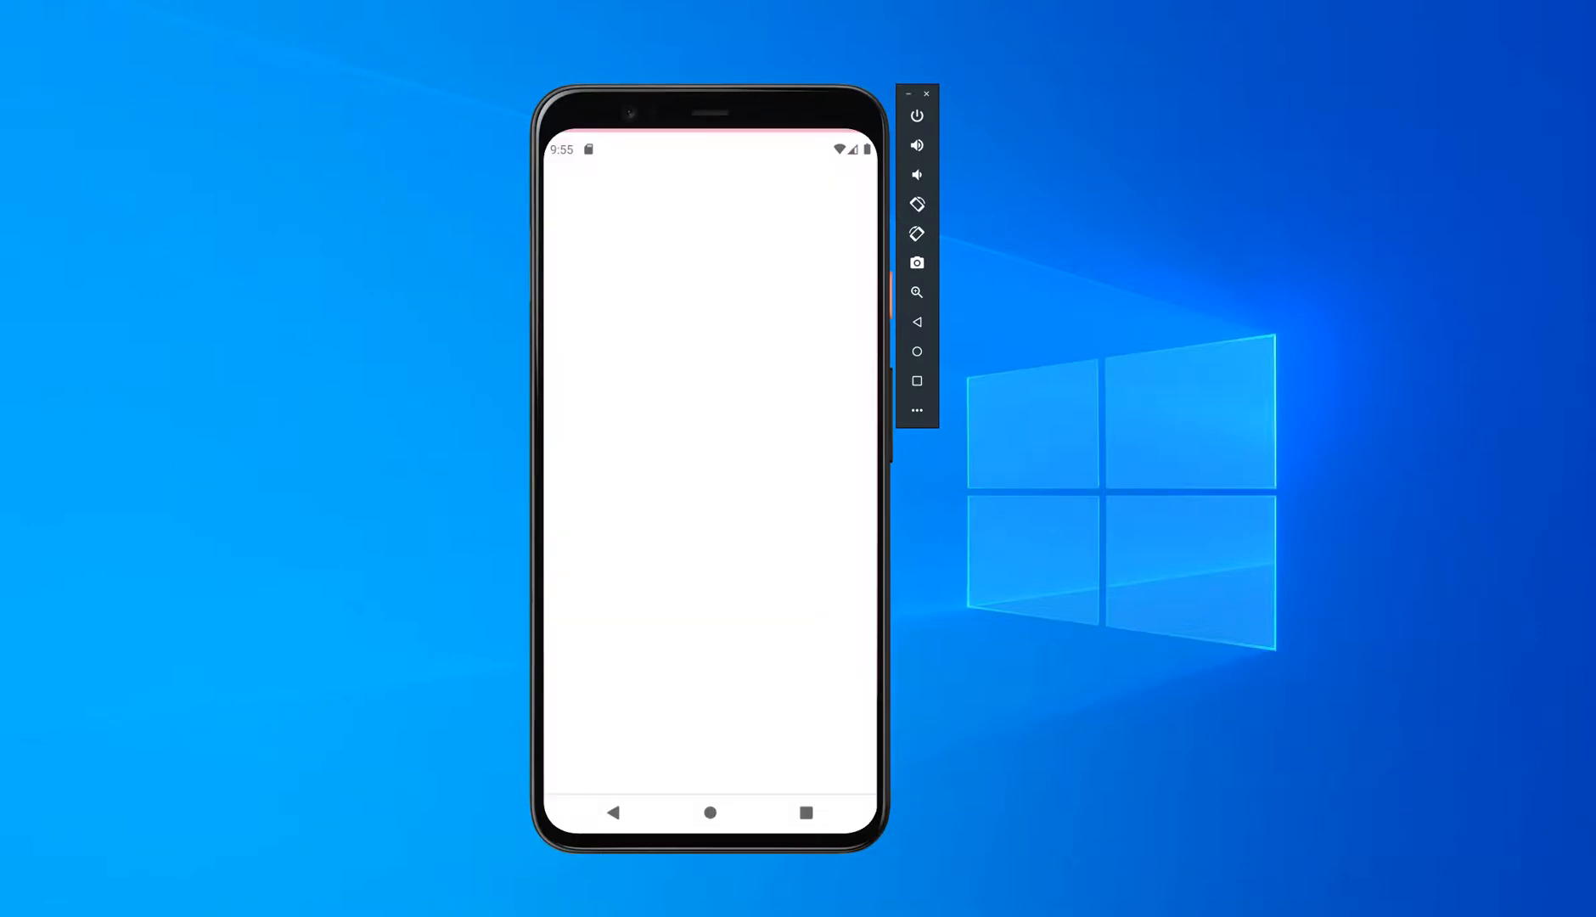
Step: Switch to the Endpoint Manager admin center in the browser, copy the profile name AE-COD-WorkProfile, and open the list of Android devices
{"action": "left_click", "coordinate": [511, 914]}
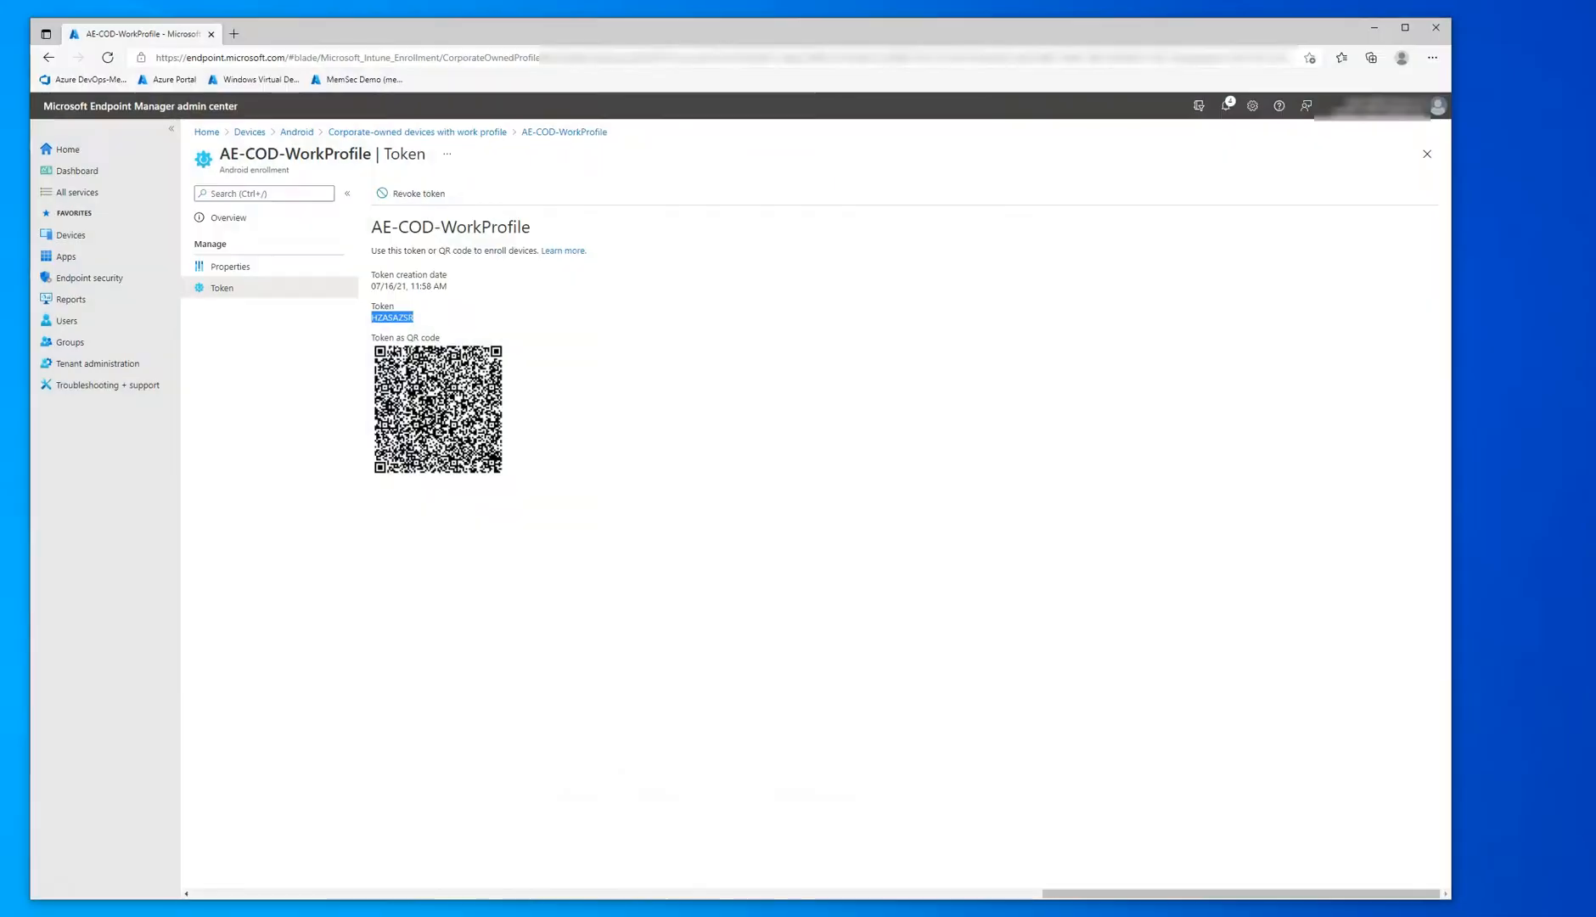
{"action": "left_click_drag", "start_coordinate": [371, 225], "coordinate": [530, 225]}
{"action": "key", "text": "ctrl+c"}
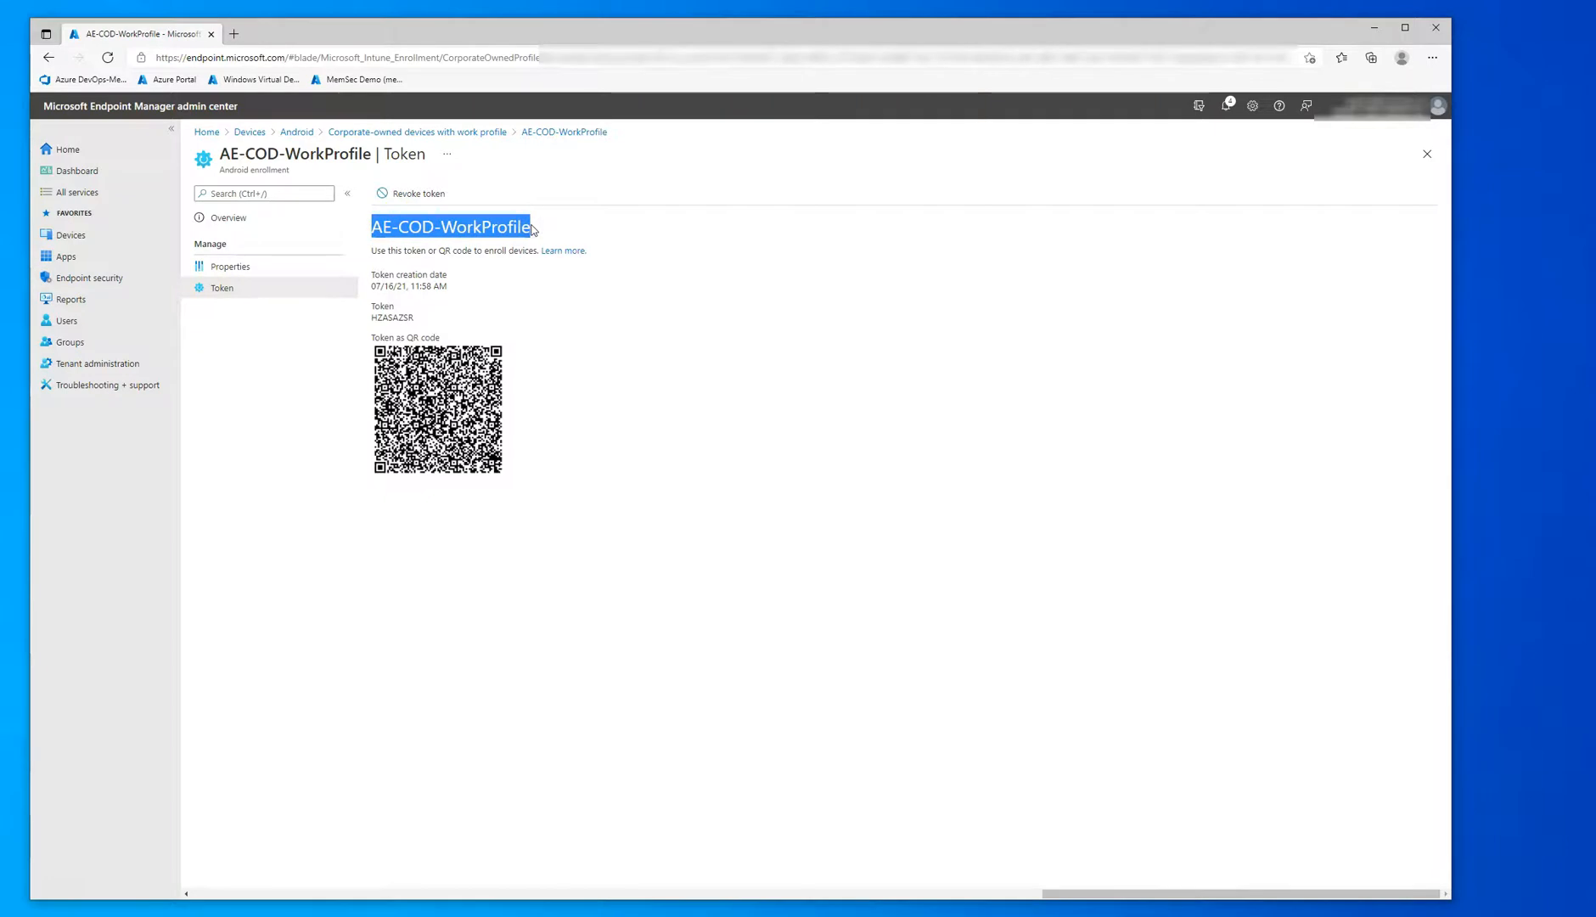
{"action": "left_click", "coordinate": [71, 235]}
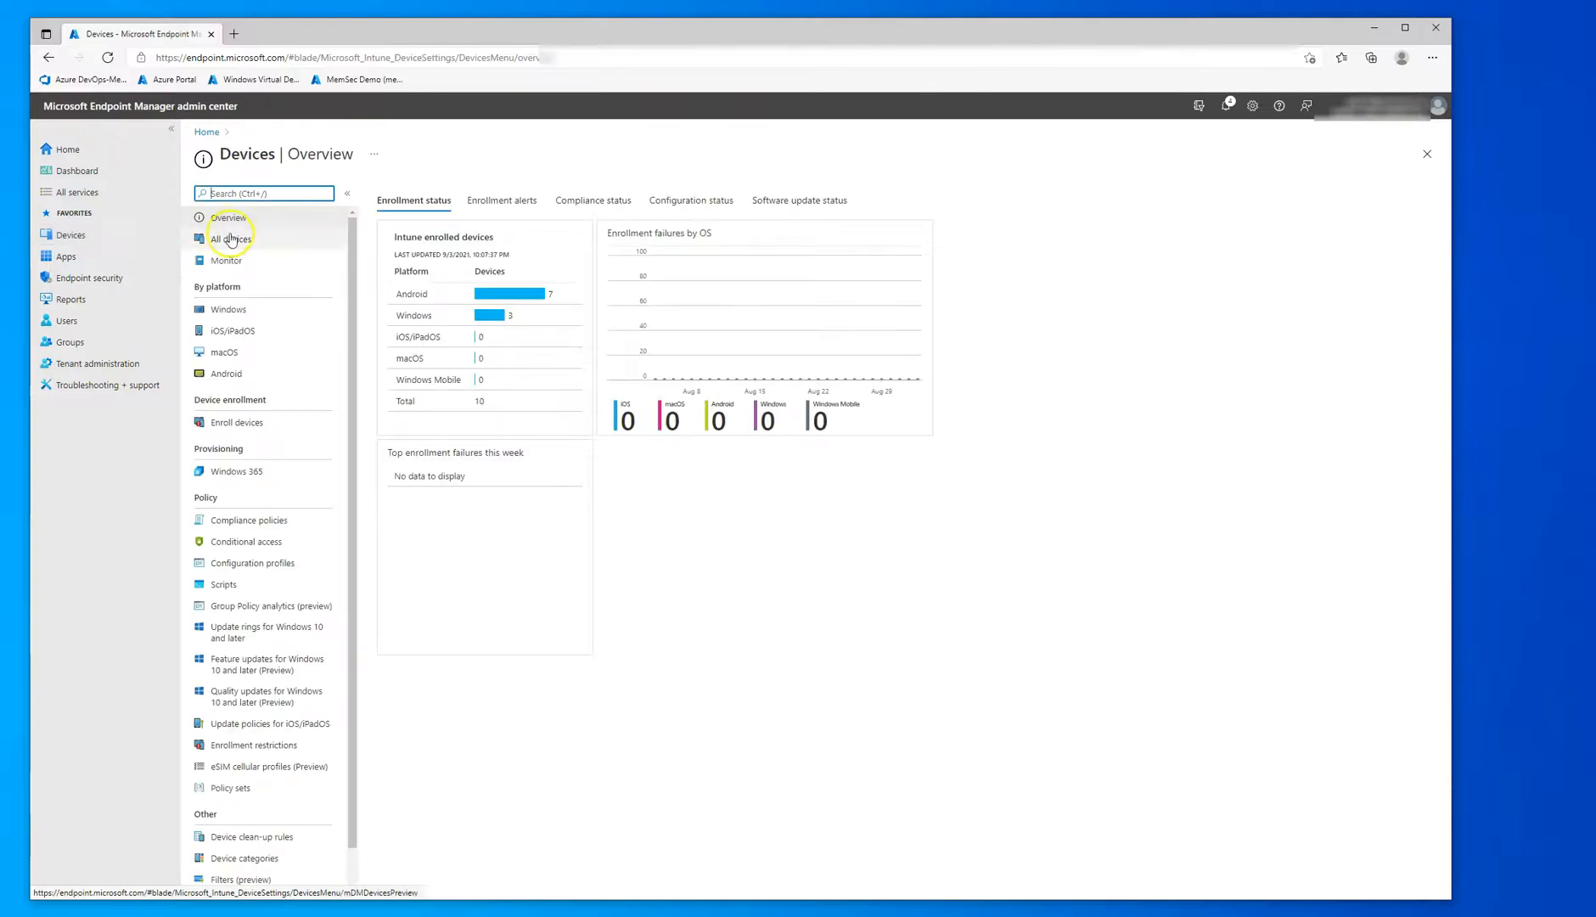
{"action": "left_click", "coordinate": [225, 373]}
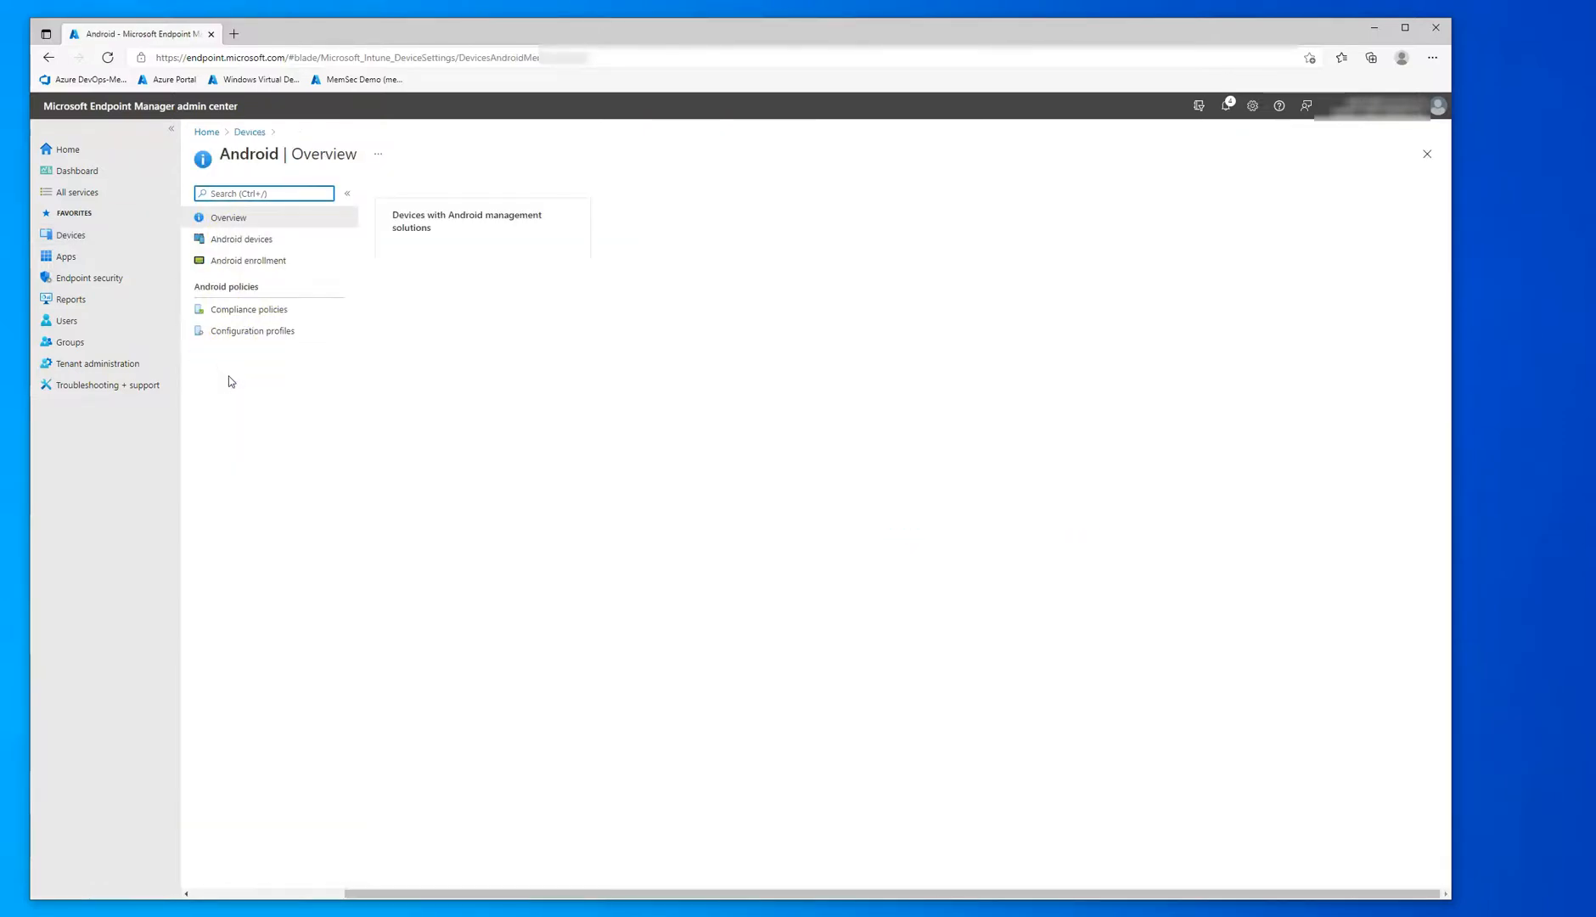
{"action": "left_click", "coordinate": [242, 239]}
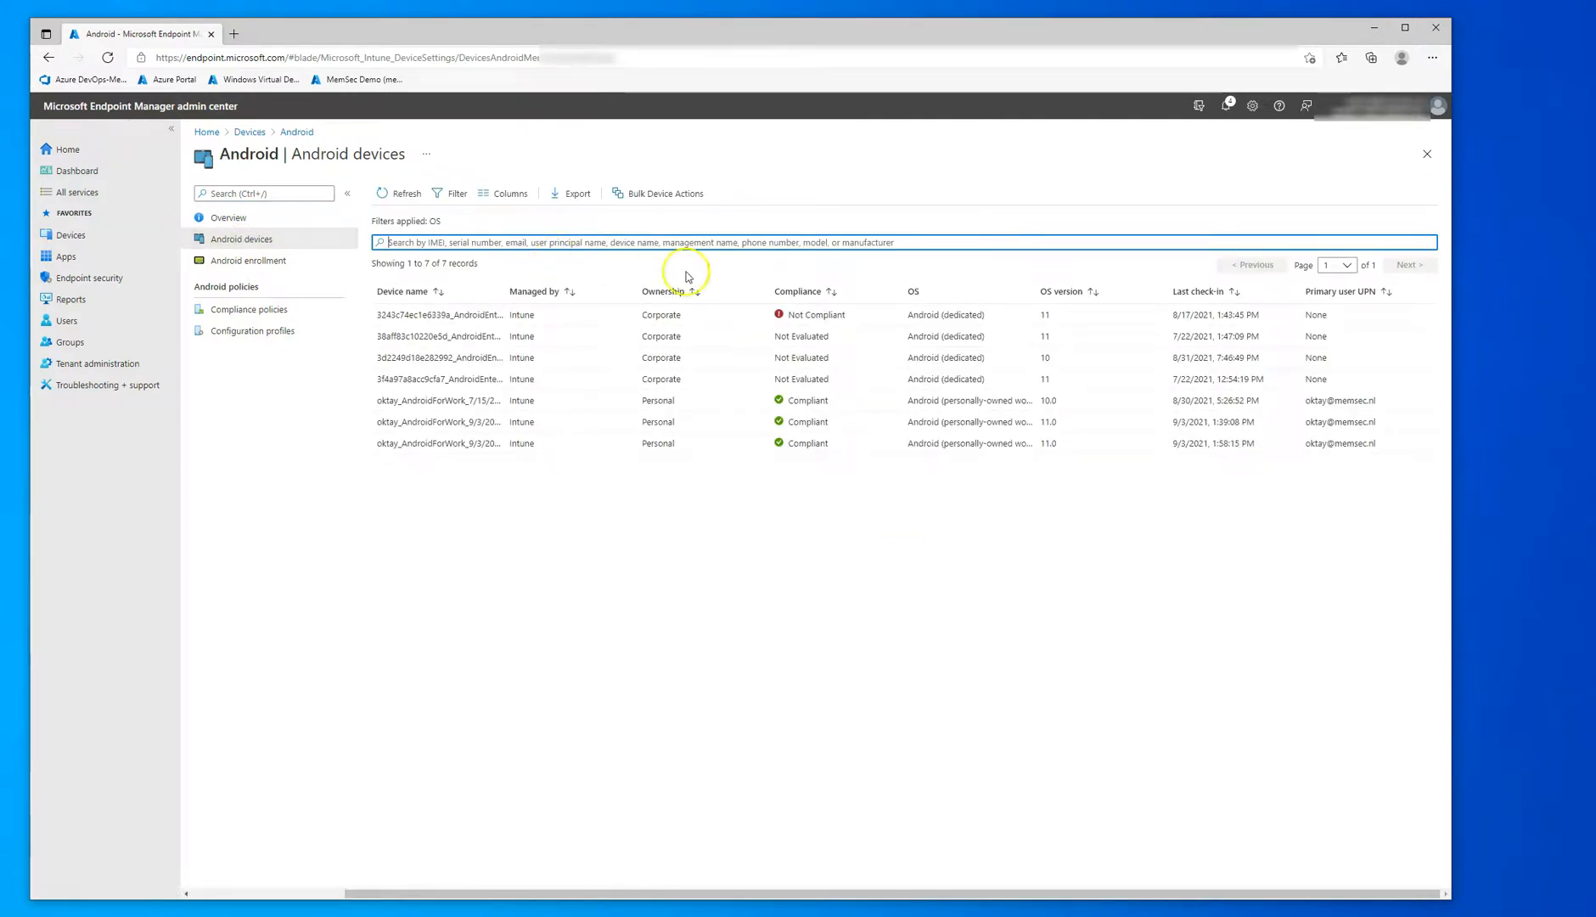
Step: Widen the OS column of the Android devices list and refresh the list to check for the newly enrolled device
{"action": "left_click_drag", "start_coordinate": [1036, 291], "coordinate": [1138, 293]}
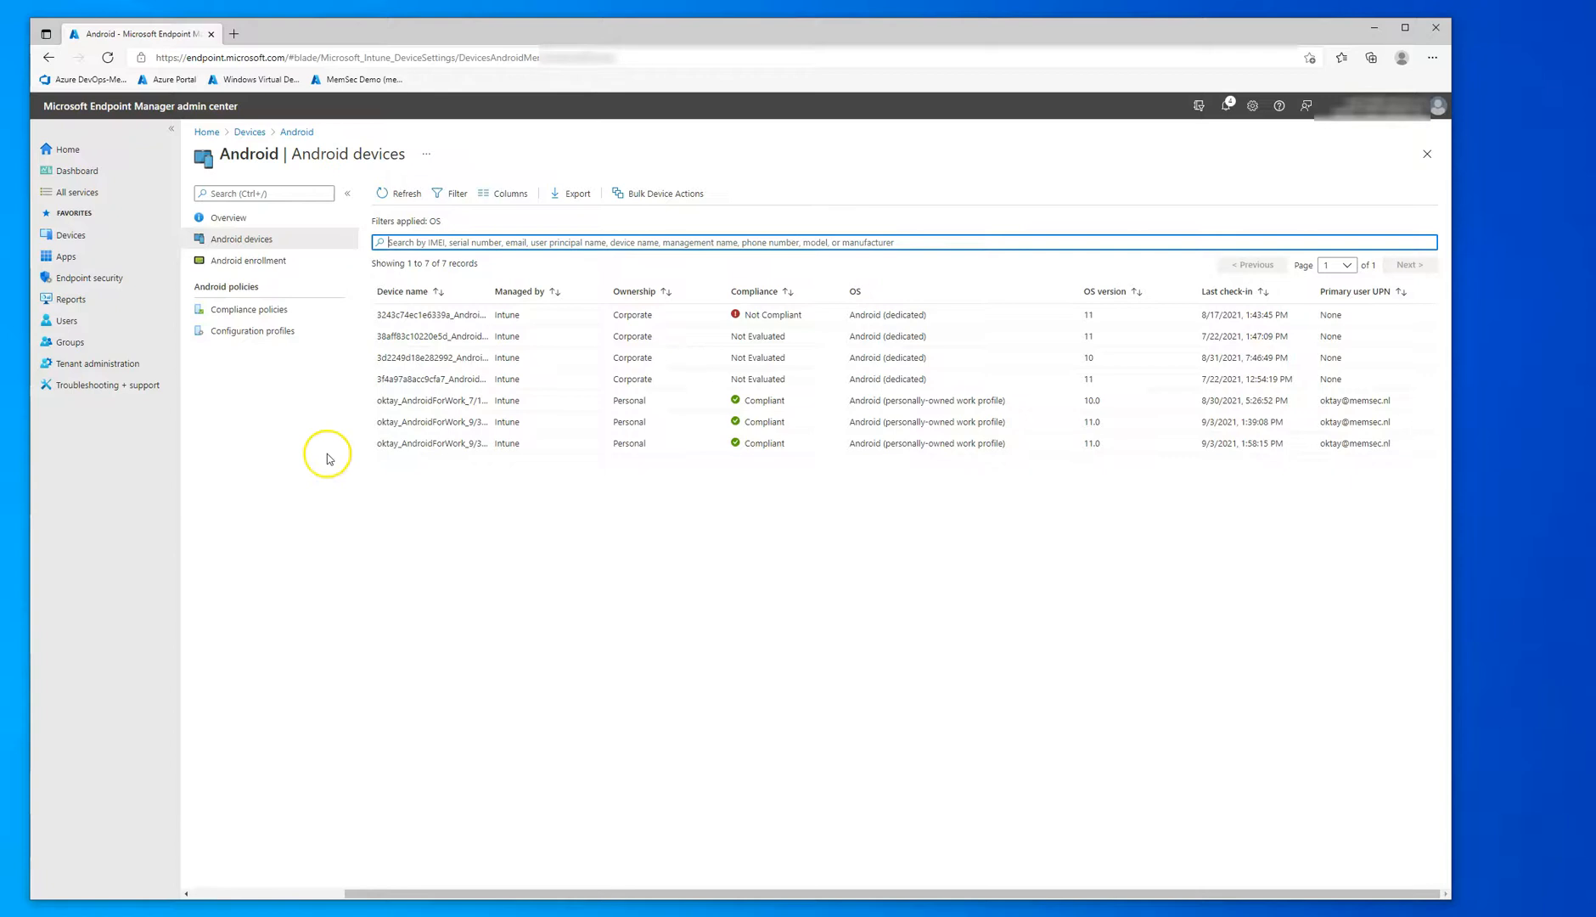
{"action": "left_click", "coordinate": [408, 194]}
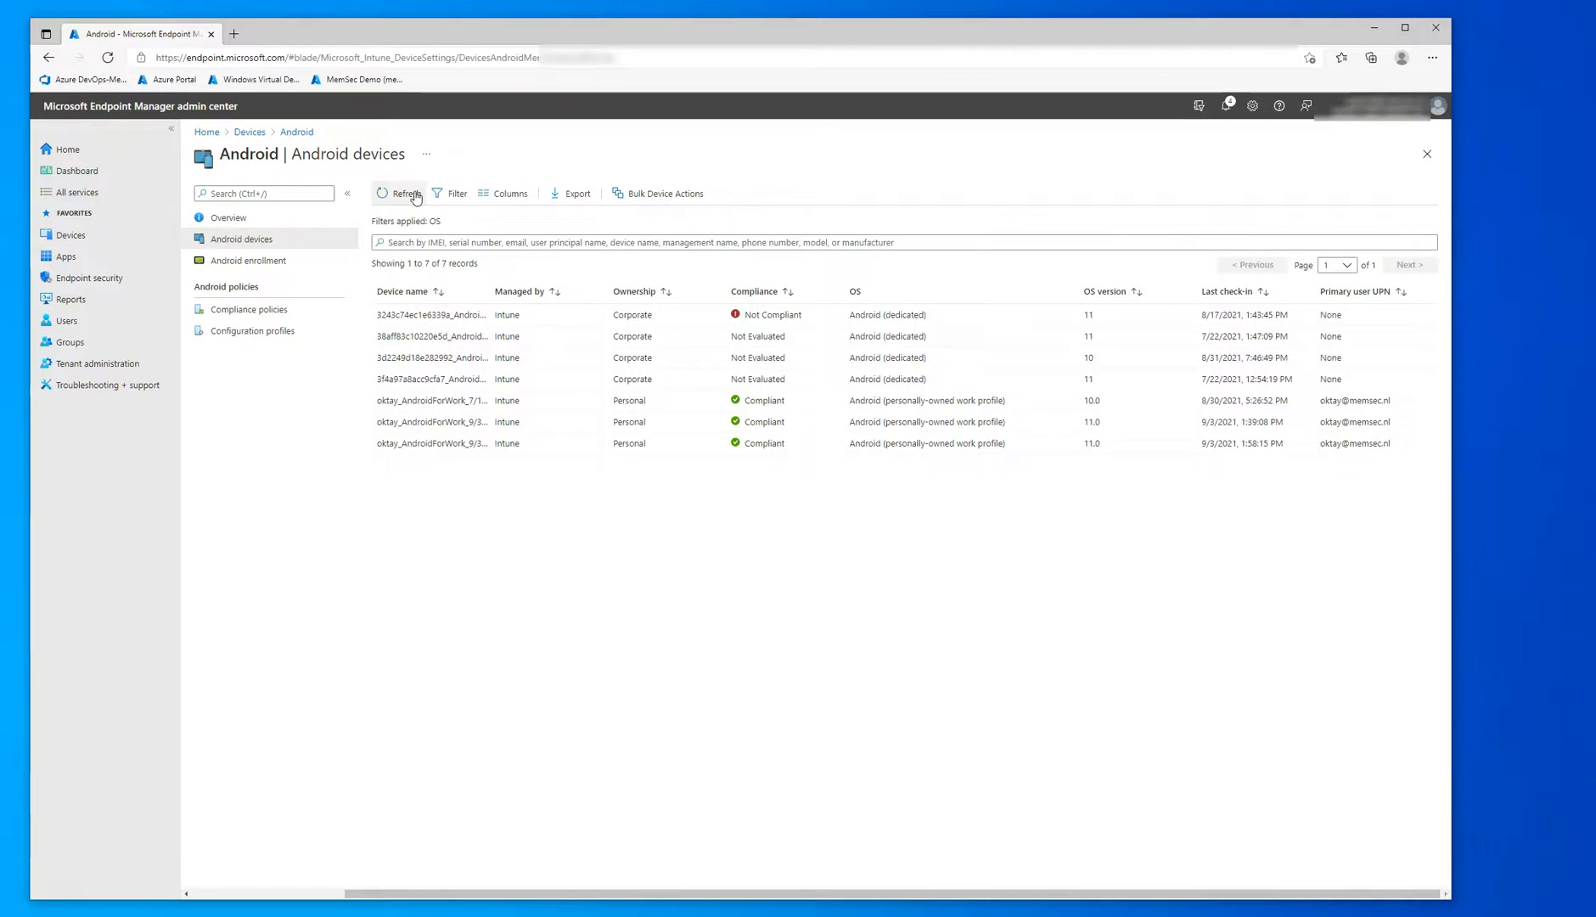
{"action": "left_click", "coordinate": [351, 195]}
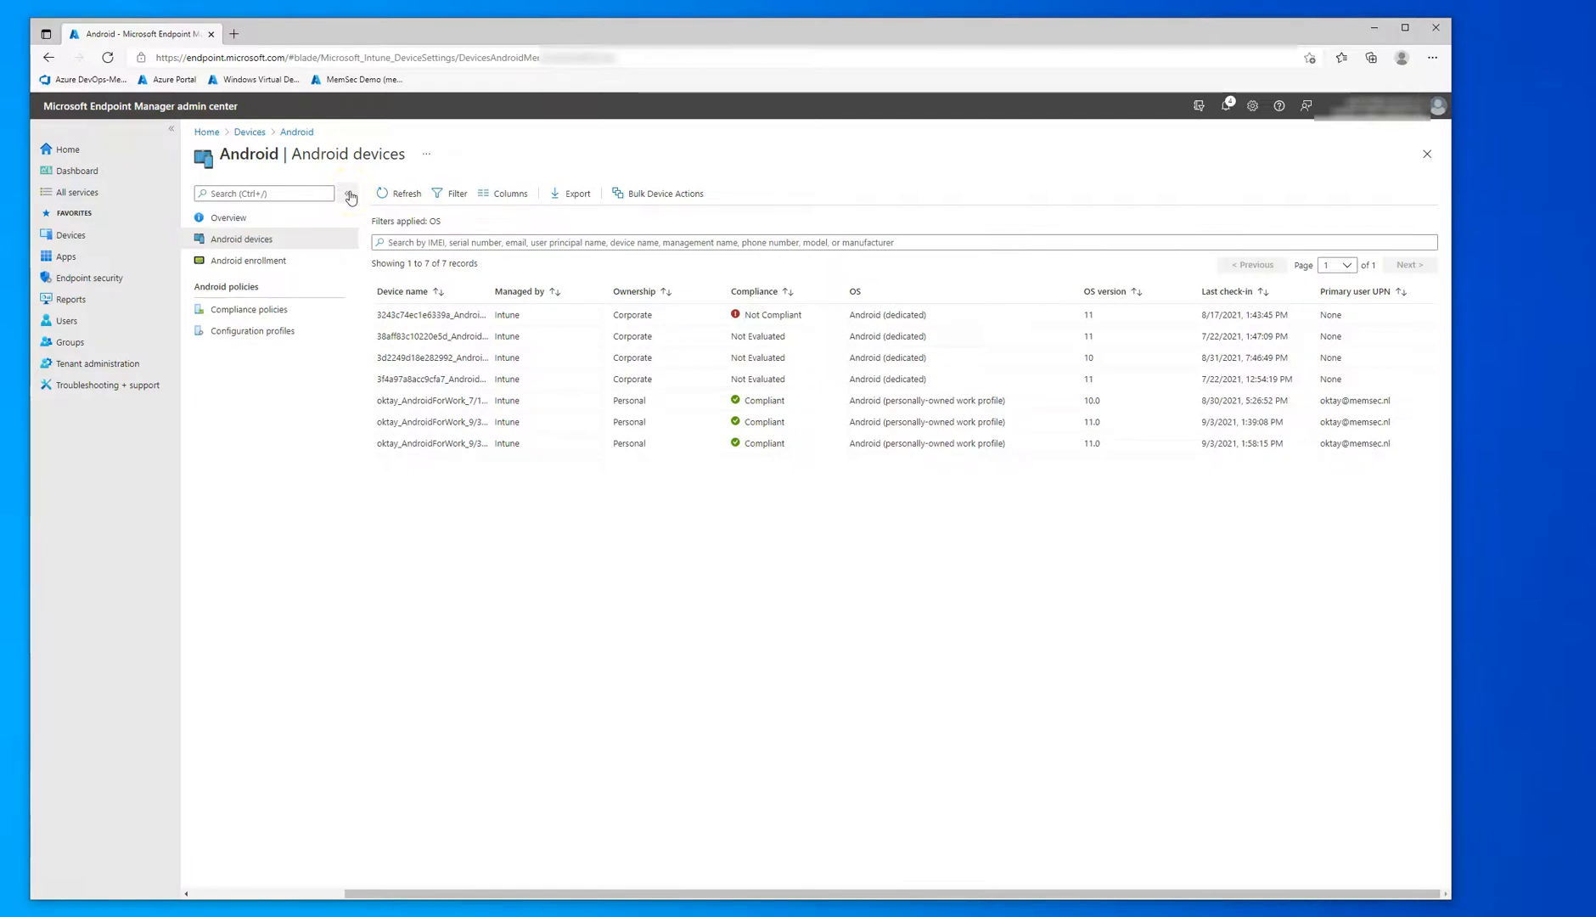
Step: Open portal.azure.com in a new browser tab and go to the Azure Active Directory groups
{"action": "left_click", "coordinate": [234, 33]}
{"action": "type", "text": "portal.azure.com"}
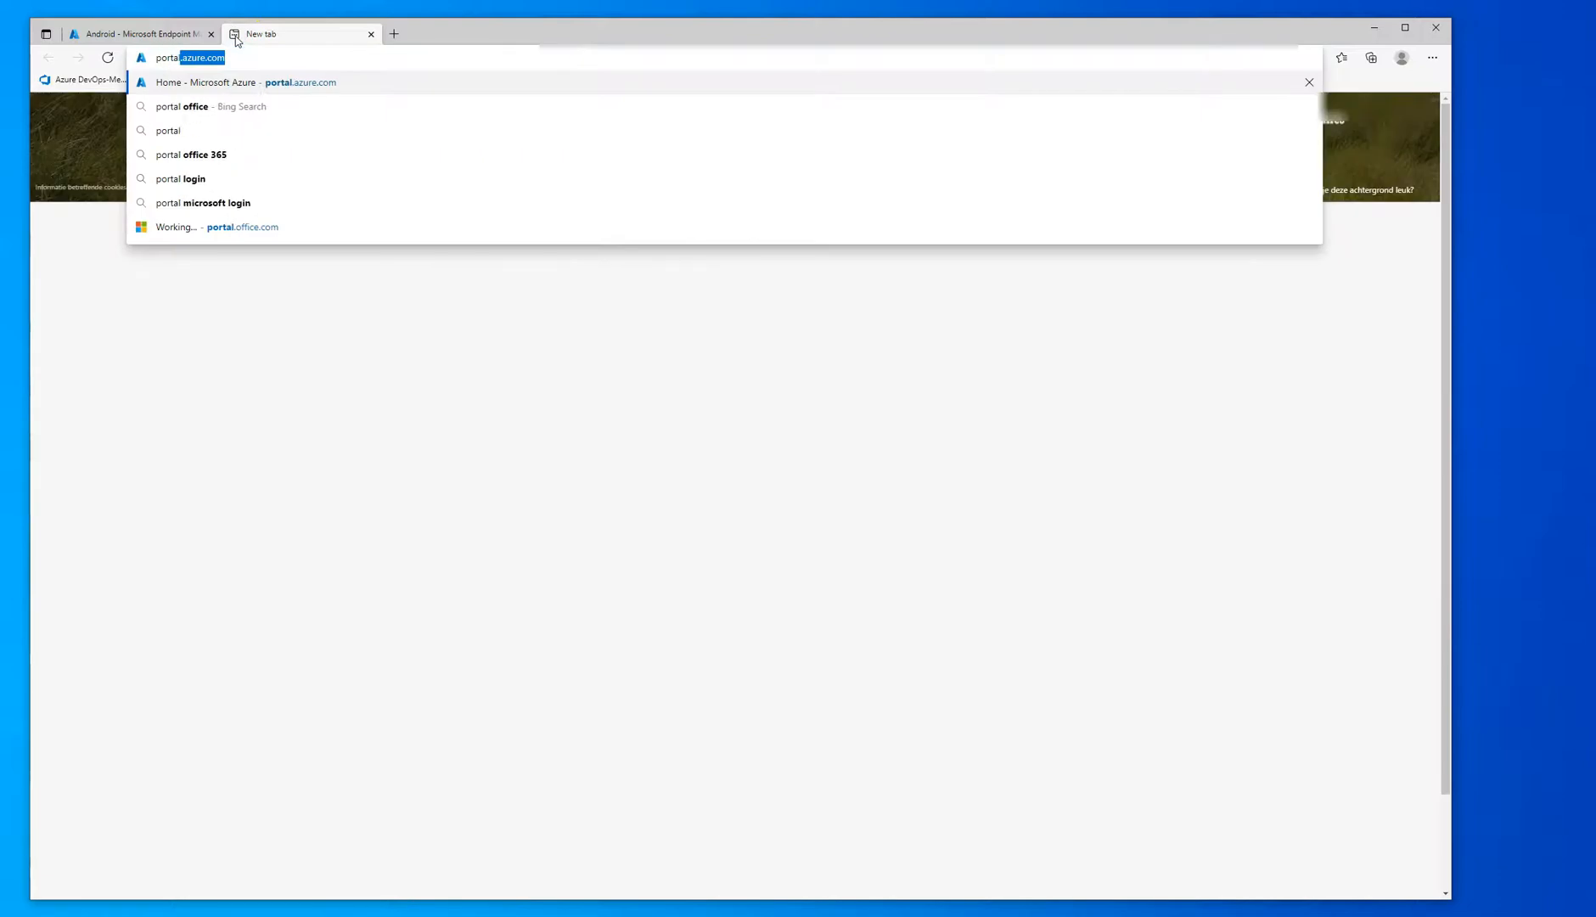
{"action": "key", "text": "Return"}
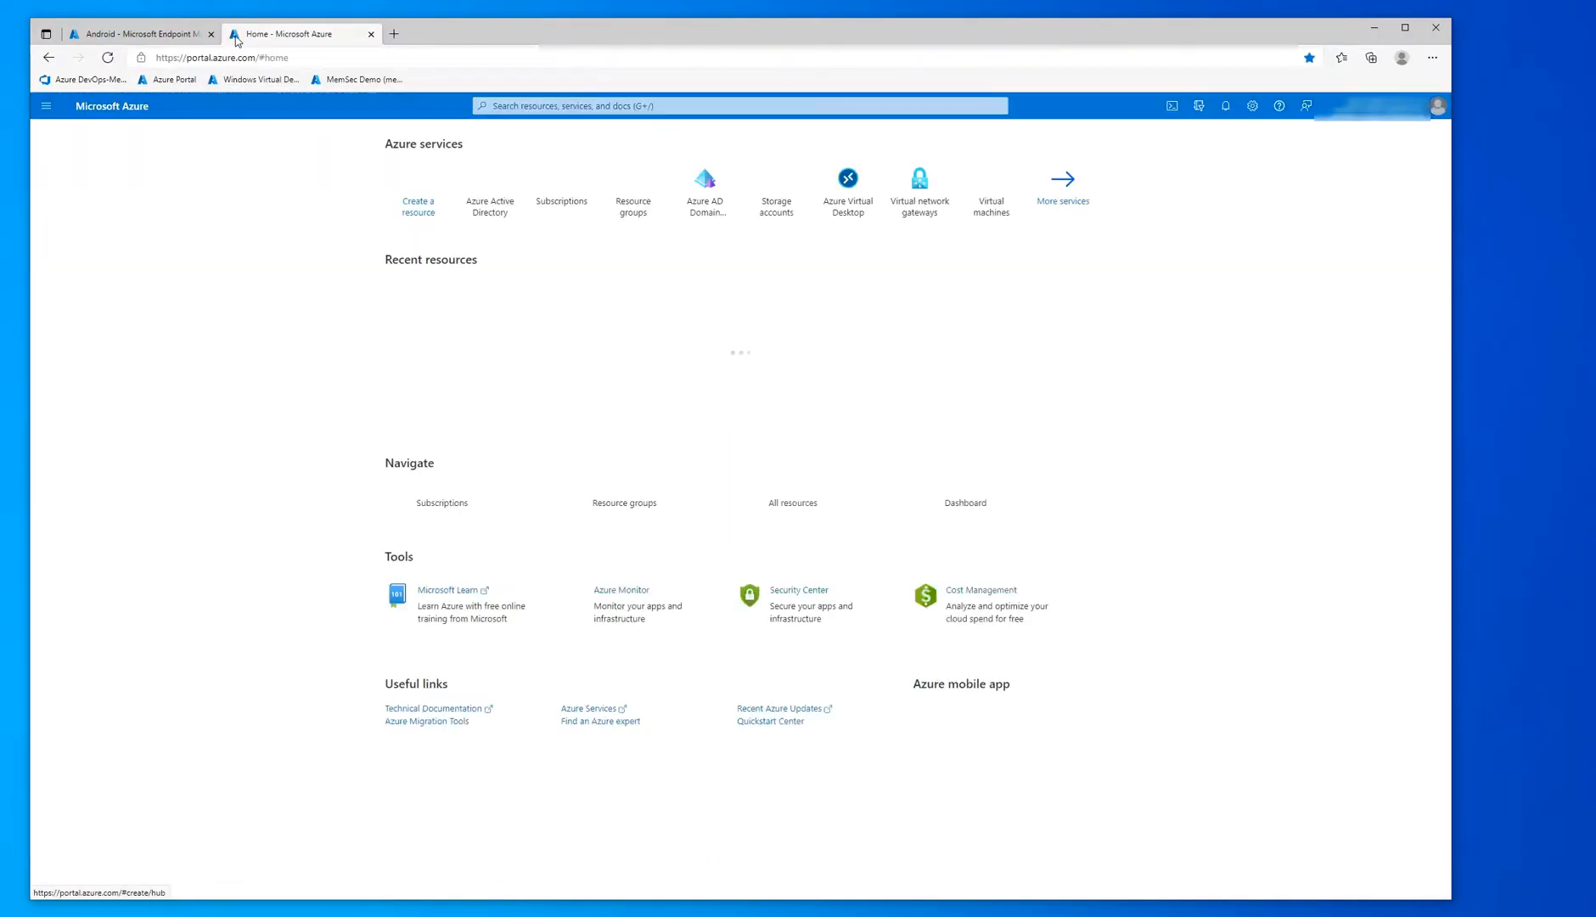
{"action": "left_click", "coordinate": [481, 189]}
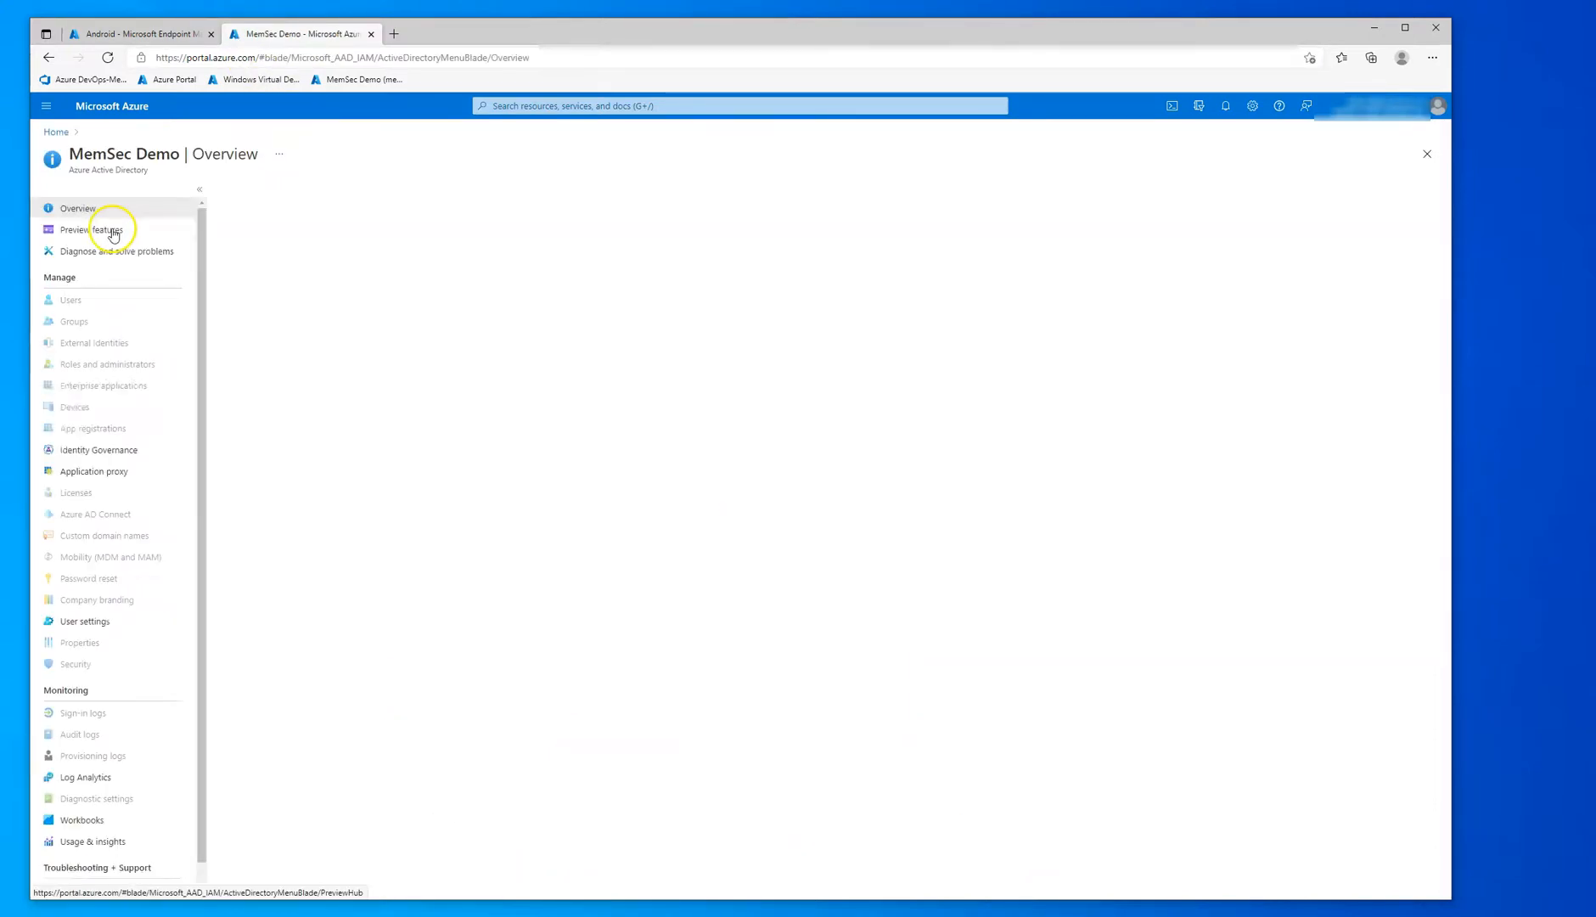
{"action": "left_click", "coordinate": [79, 322]}
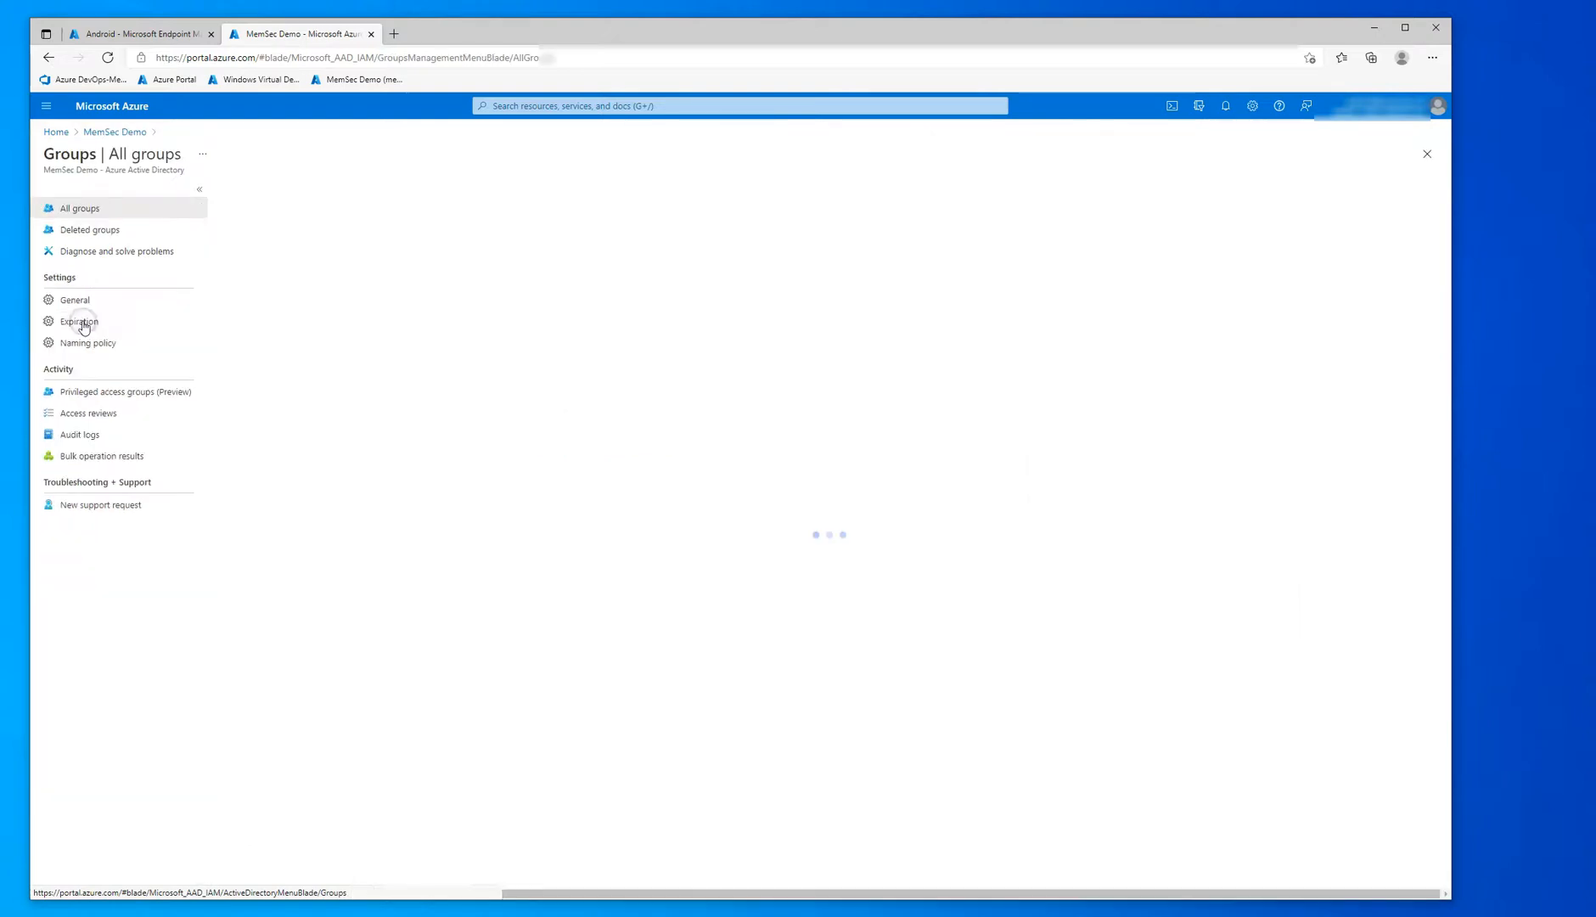
Step: Search the groups for MDM-AE-COD-WorkProfile, using the copied profile name with the prefix MDM- added
{"action": "left_click", "coordinate": [285, 258]}
{"action": "key", "text": "ctrl+v"}
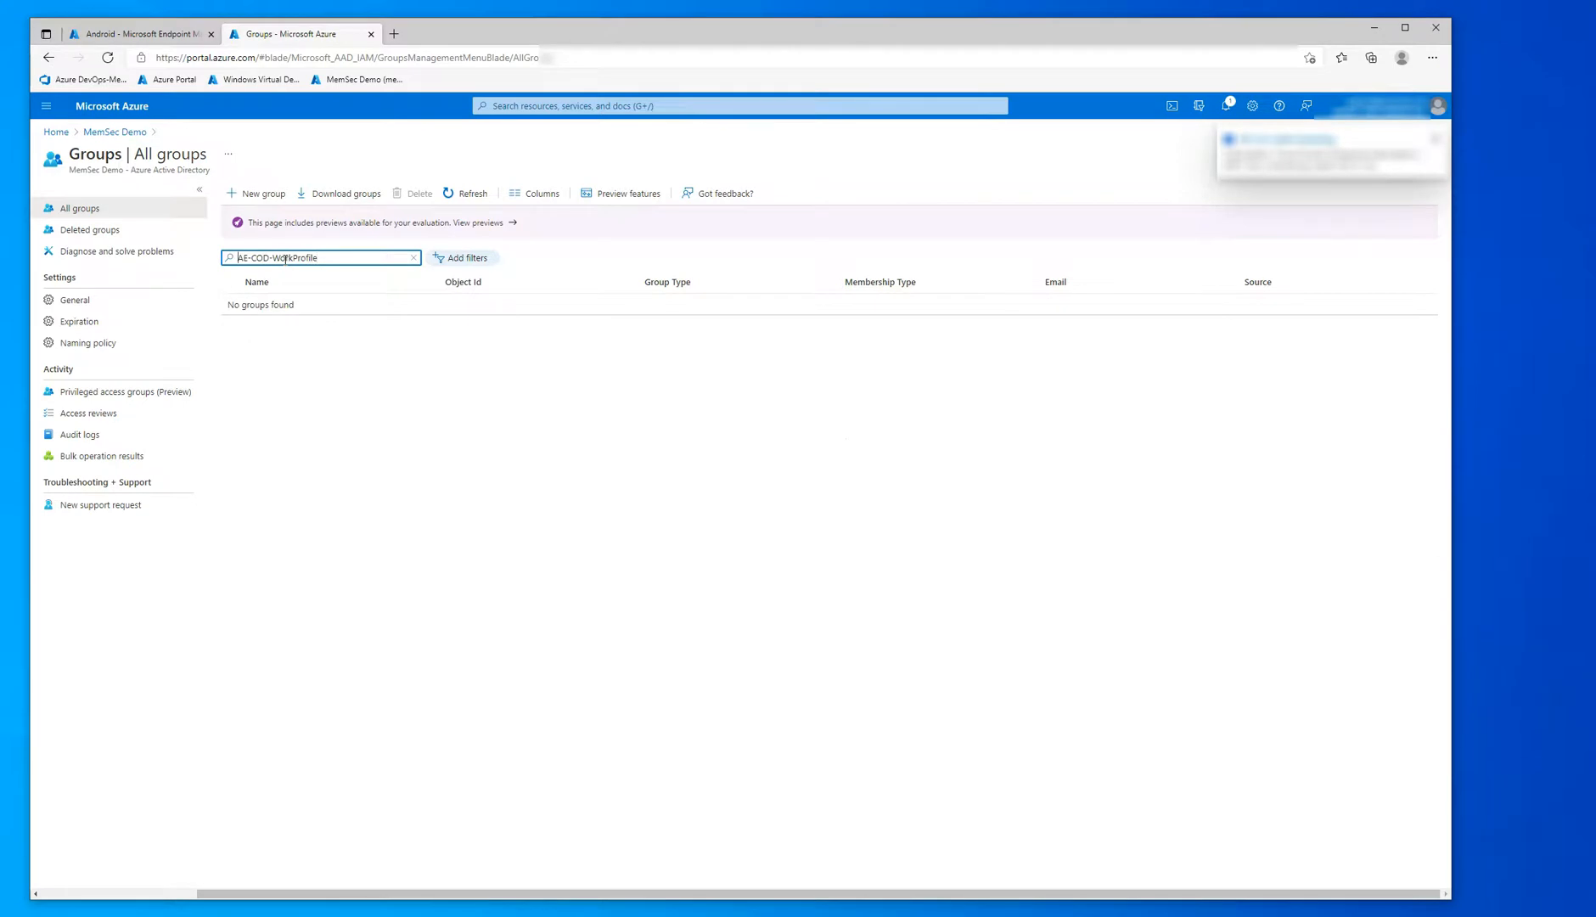
{"action": "type", "text": "MDM-"}
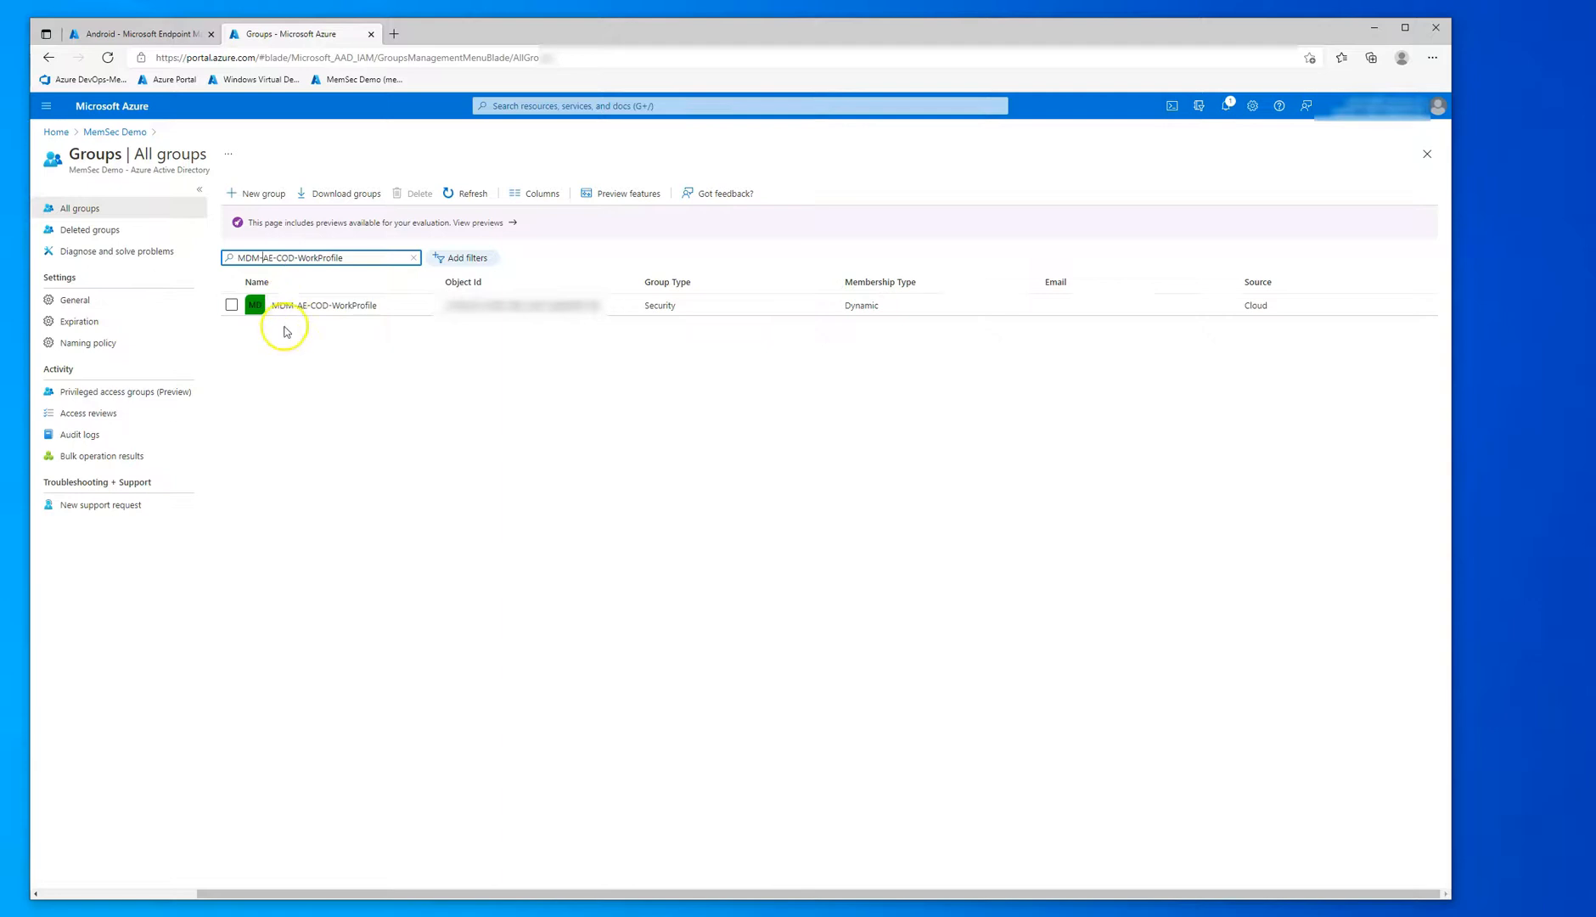
Step: Open the MDM-AE-COD-WorkProfile group and view its members, refreshing the member list
{"action": "left_click", "coordinate": [323, 308]}
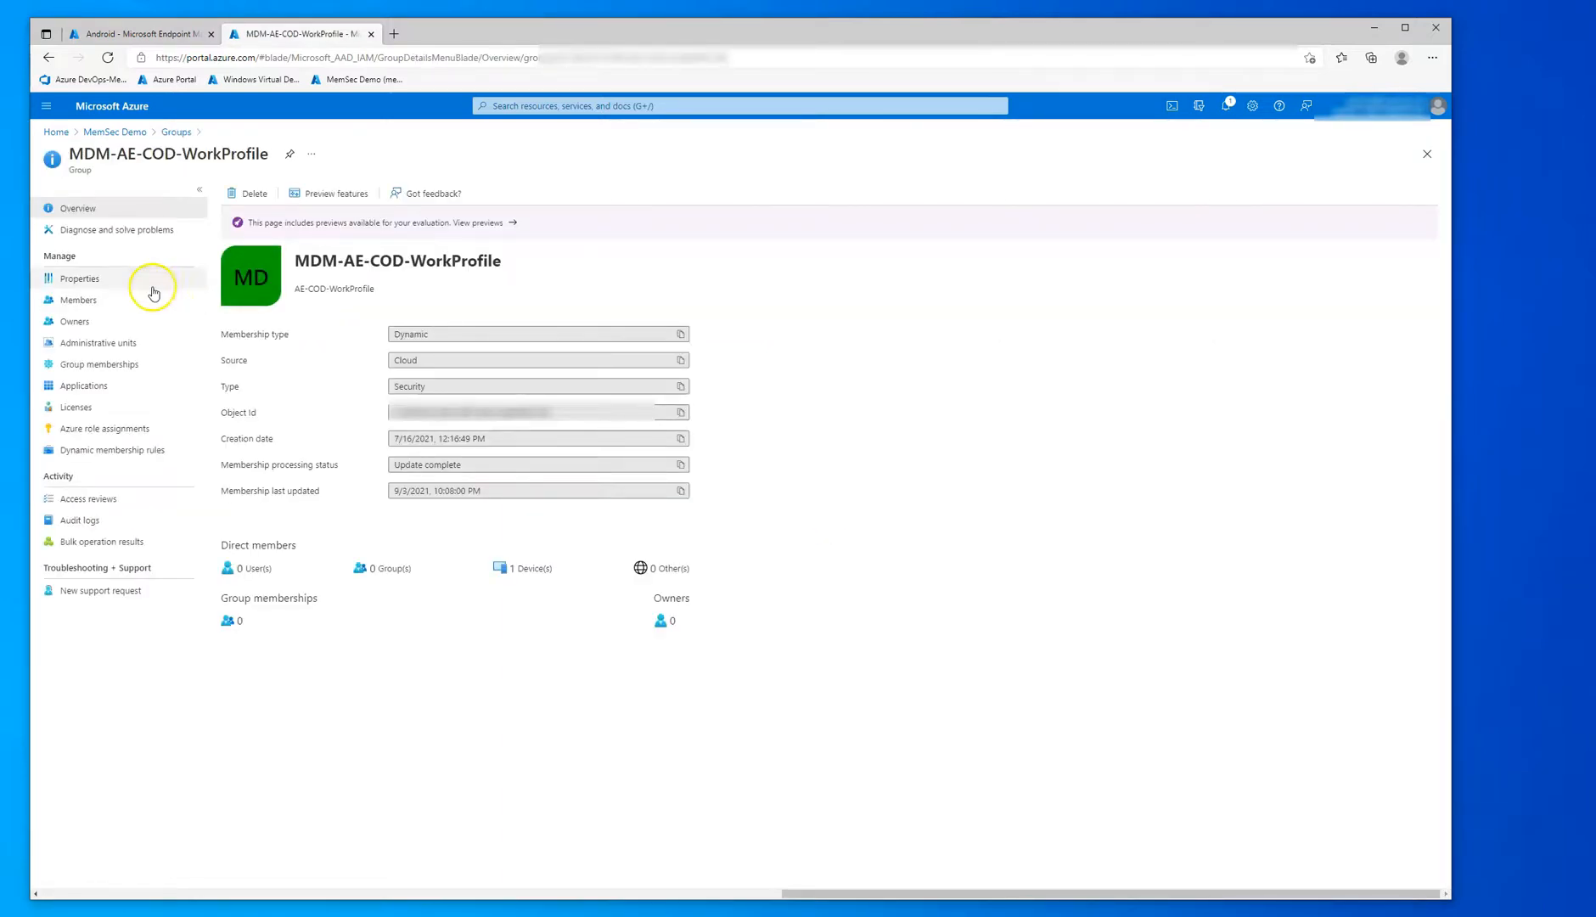
{"action": "left_click", "coordinate": [78, 301]}
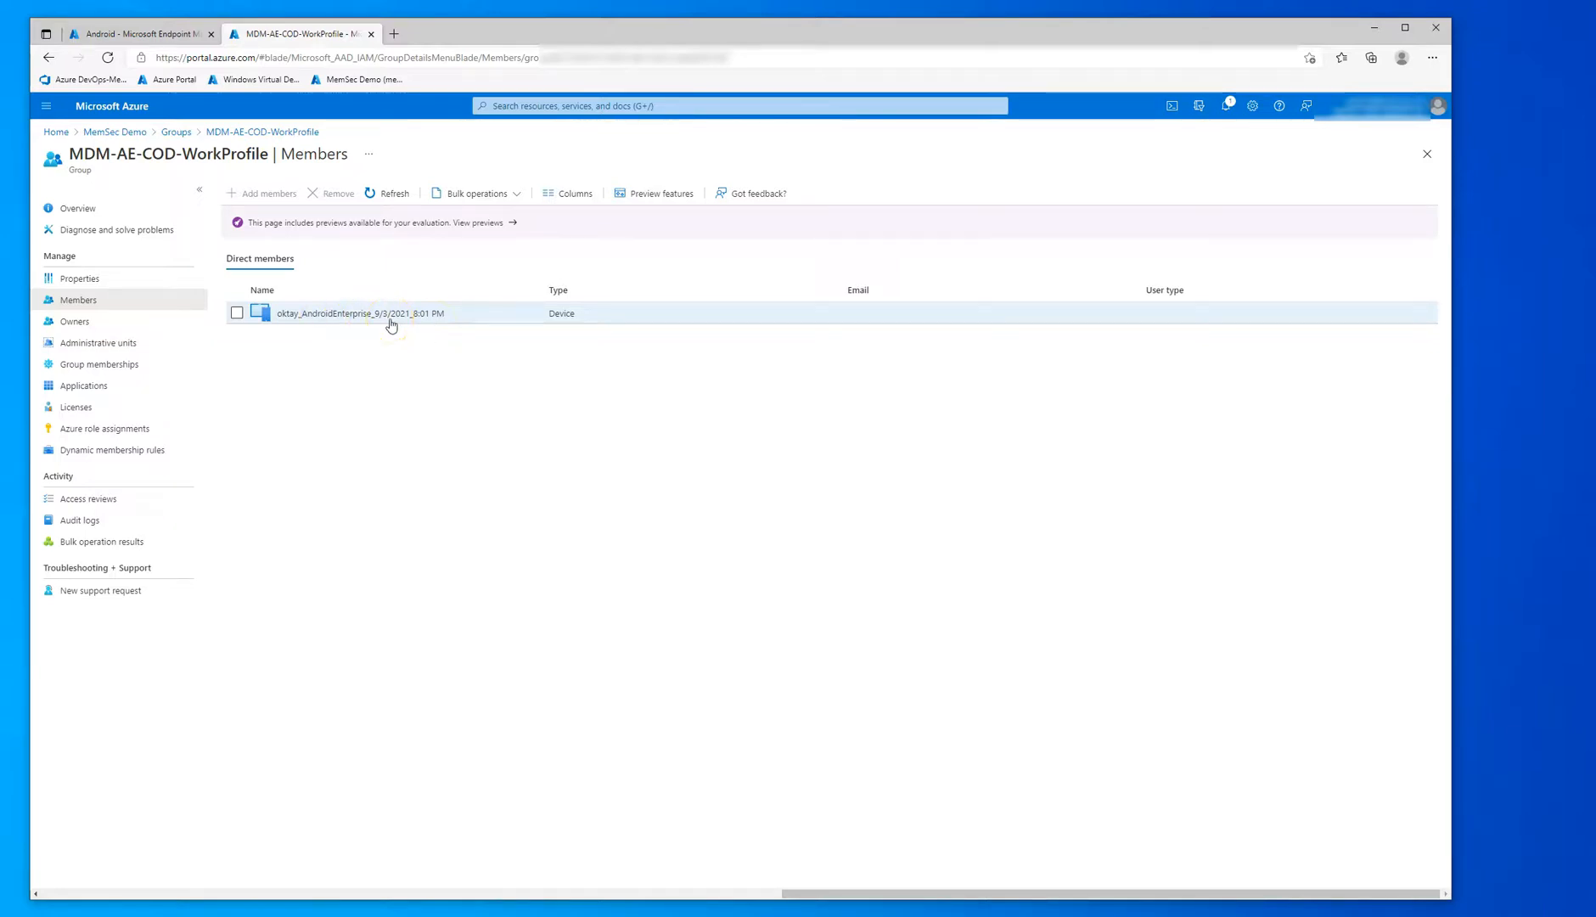
{"action": "left_click", "coordinate": [392, 195]}
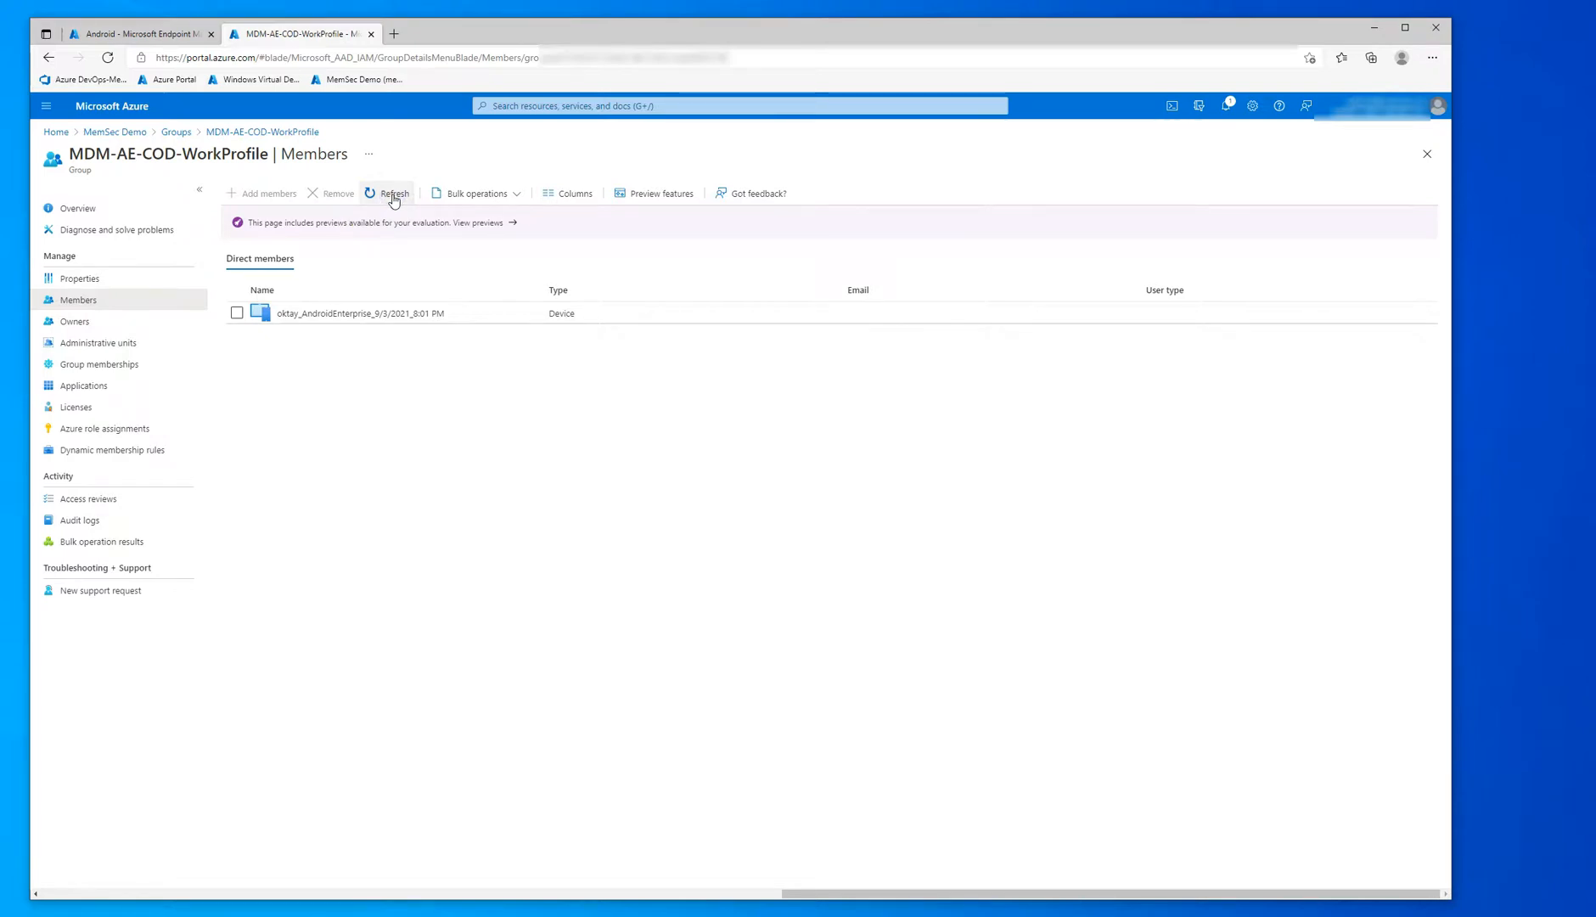
Step: Minimize the browser and return to the home screen of the emulated phone
{"action": "left_click", "coordinate": [1375, 27]}
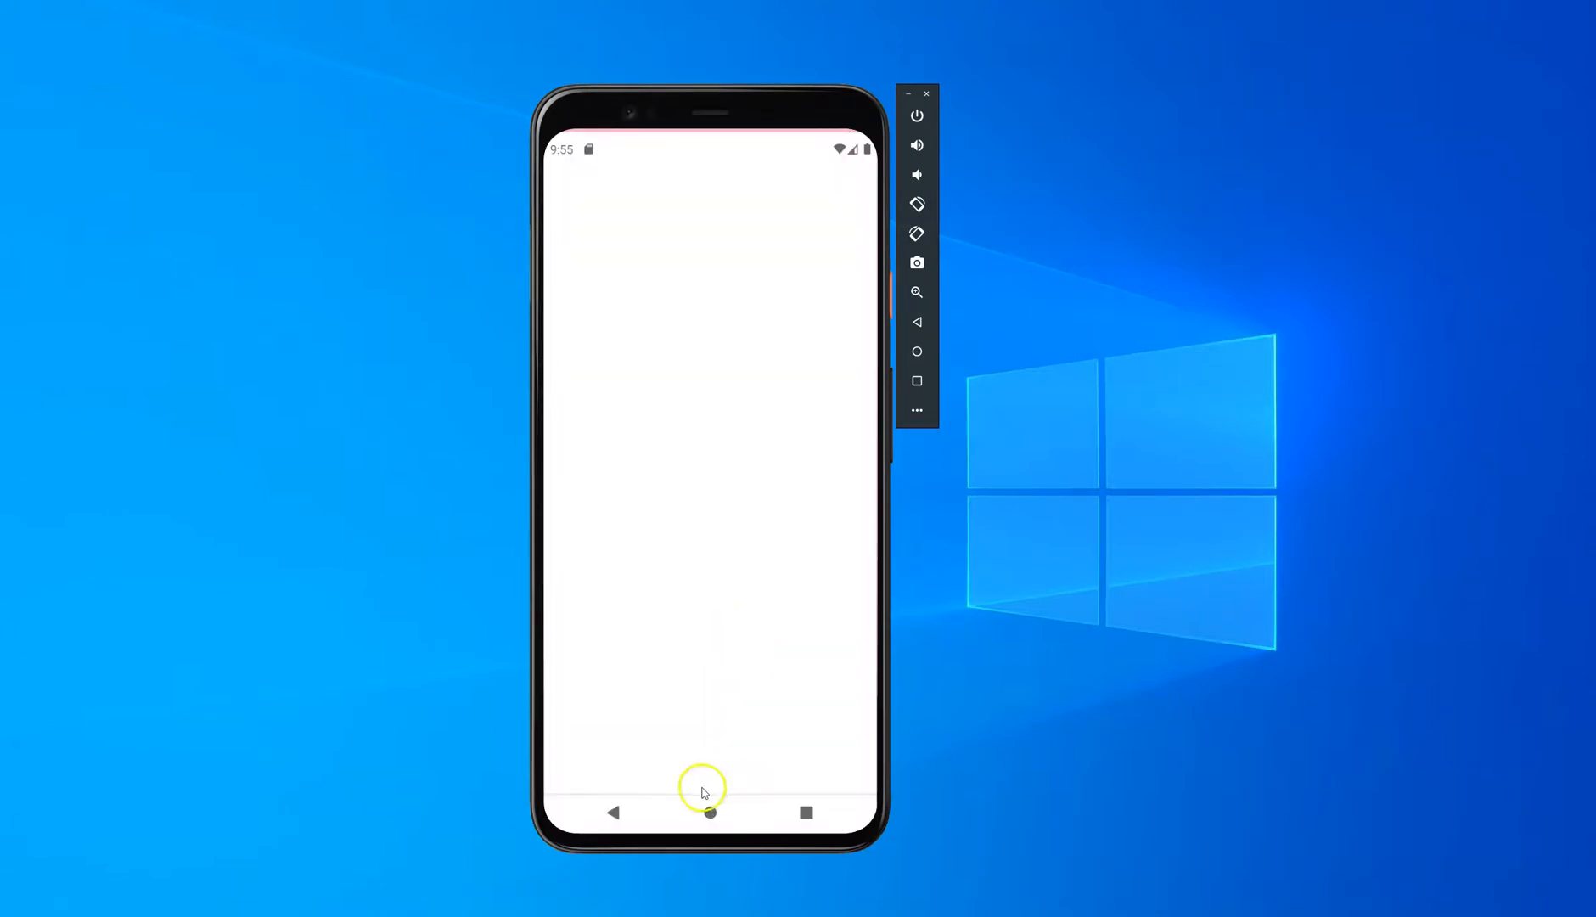
{"action": "left_click", "coordinate": [712, 815]}
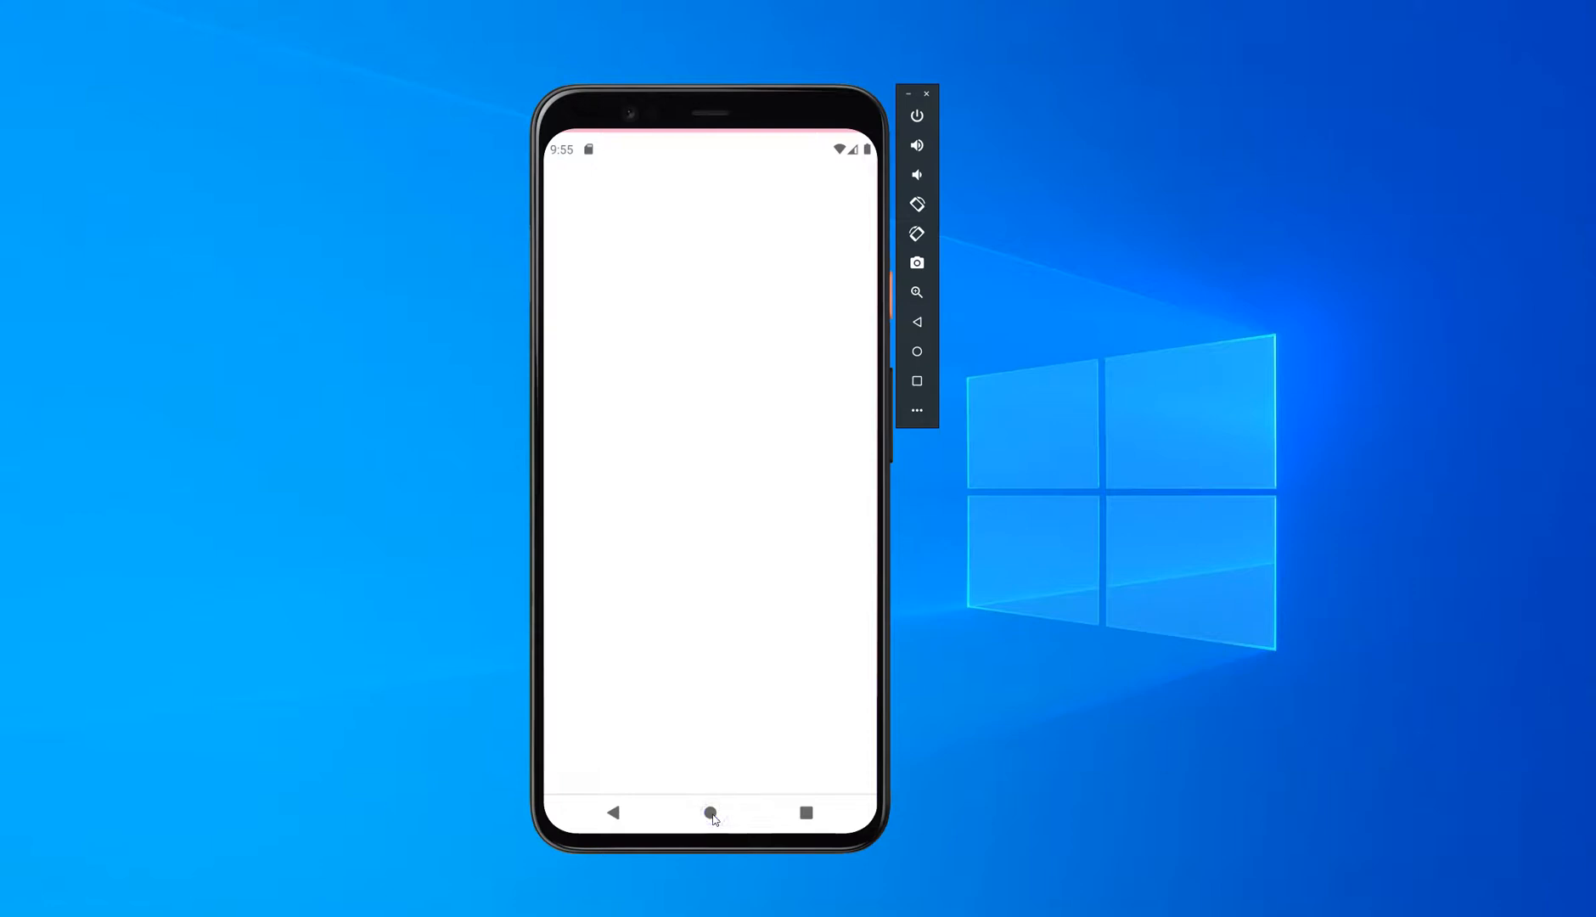